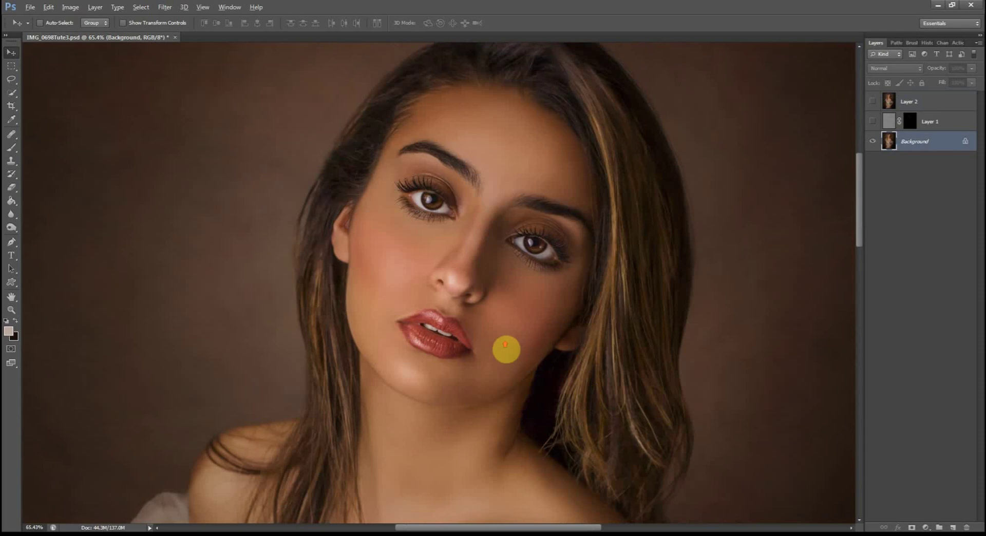
- Add a new empty layer above the Background and name it "texture"
scroll(506, 350, "up", 6)
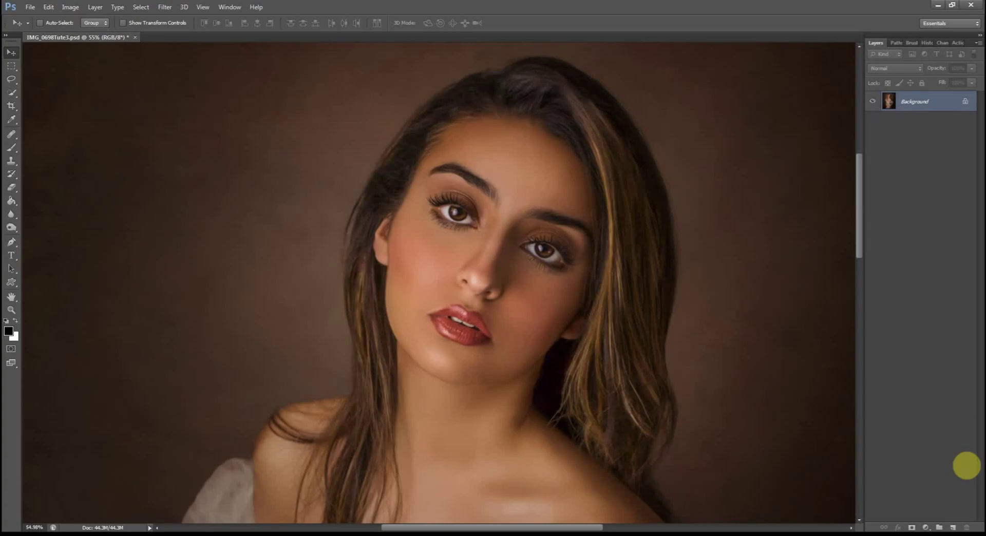
left_click(954, 527)
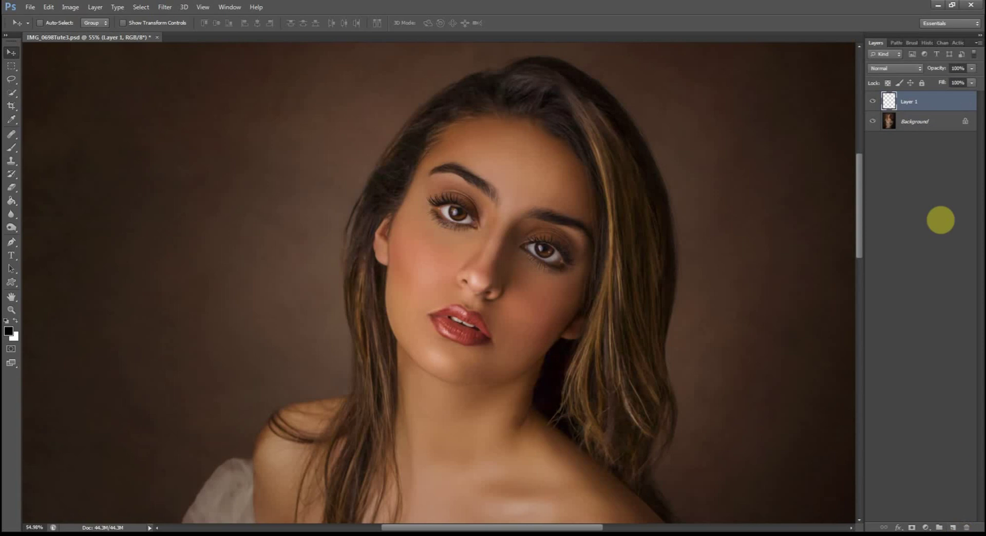
double_click(911, 103)
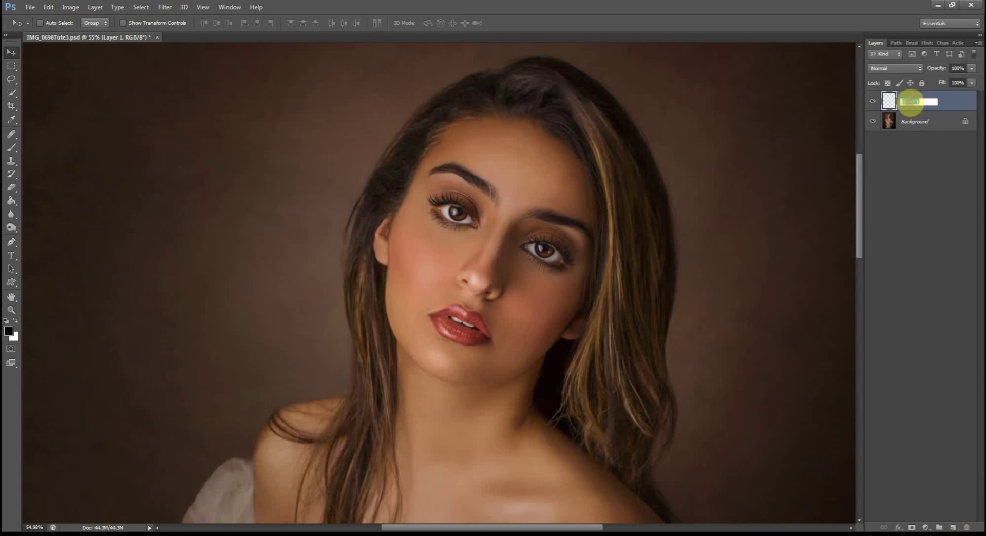
type("texture")
key("Return")
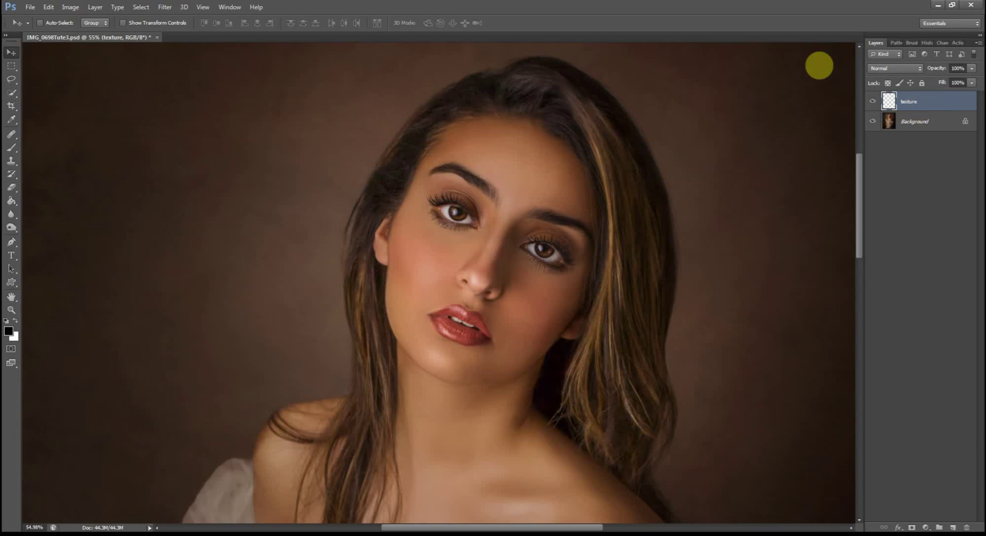
- Fill the texture layer with 50% Gray in Normal mode at 100% opacity and set its blend mode to Overlay
left_click(48, 8)
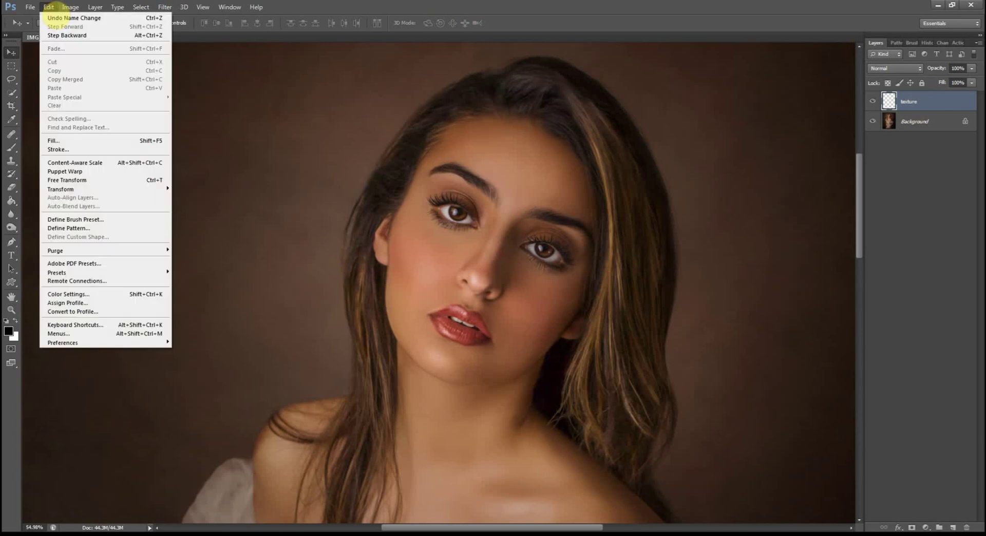
left_click(60, 141)
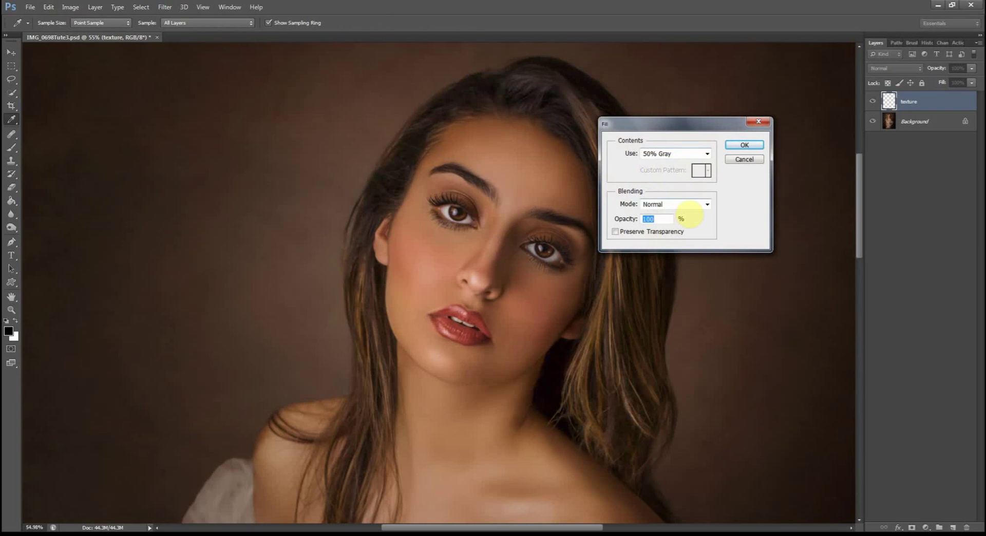
left_click(744, 145)
key("v")
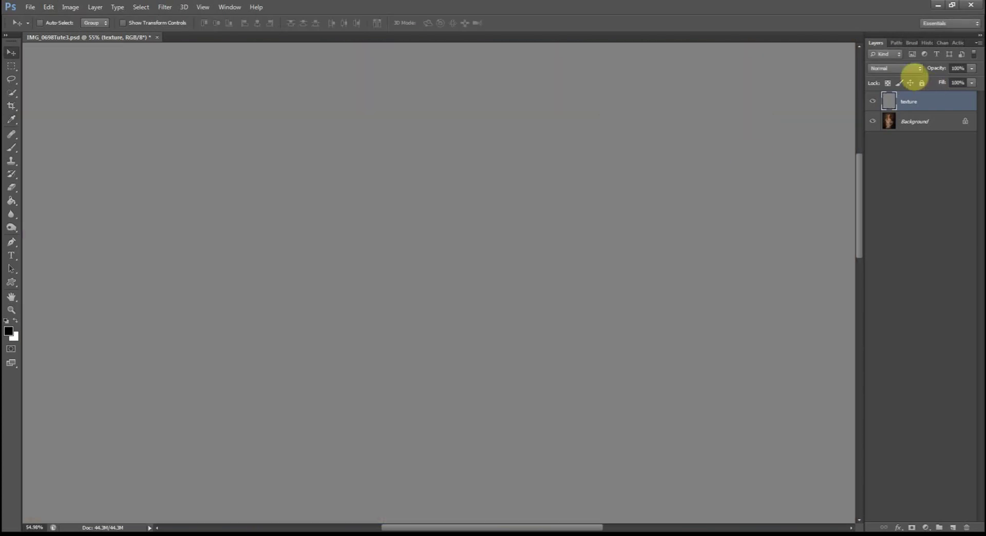
left_click(906, 69)
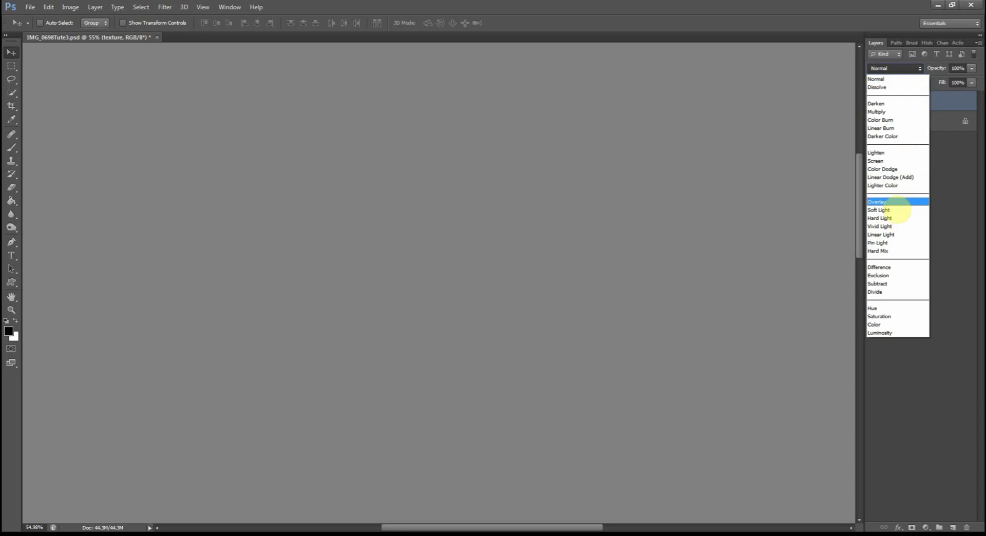
left_click(891, 202)
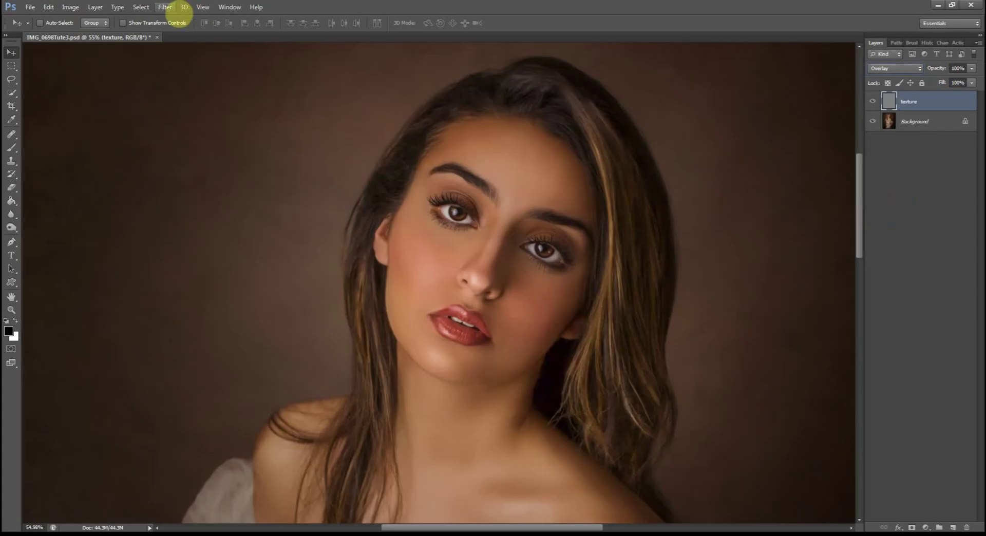
- Bring up the Texturizer filter for the texture layer and choose the Sandstone texture
left_click(165, 7)
left_click(179, 45)
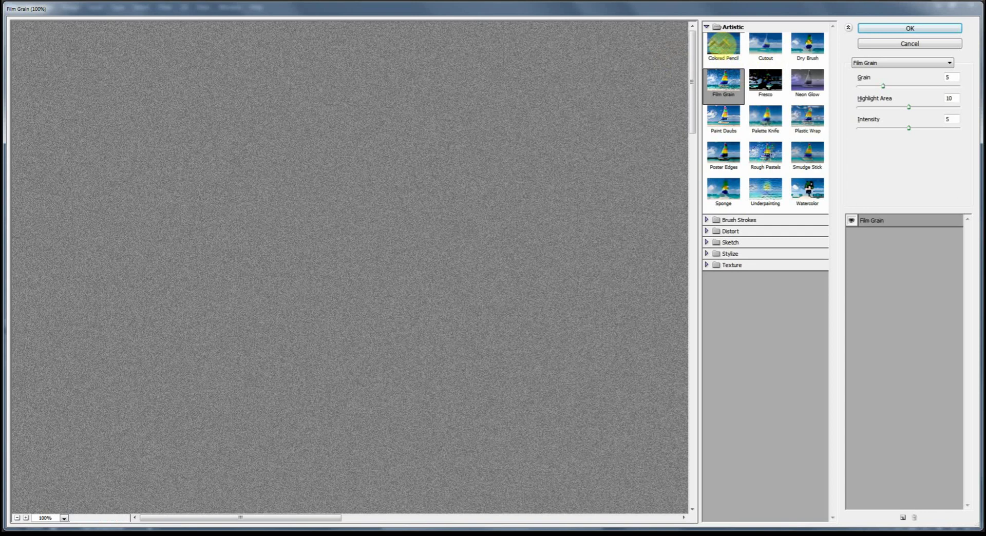
left_click(710, 27)
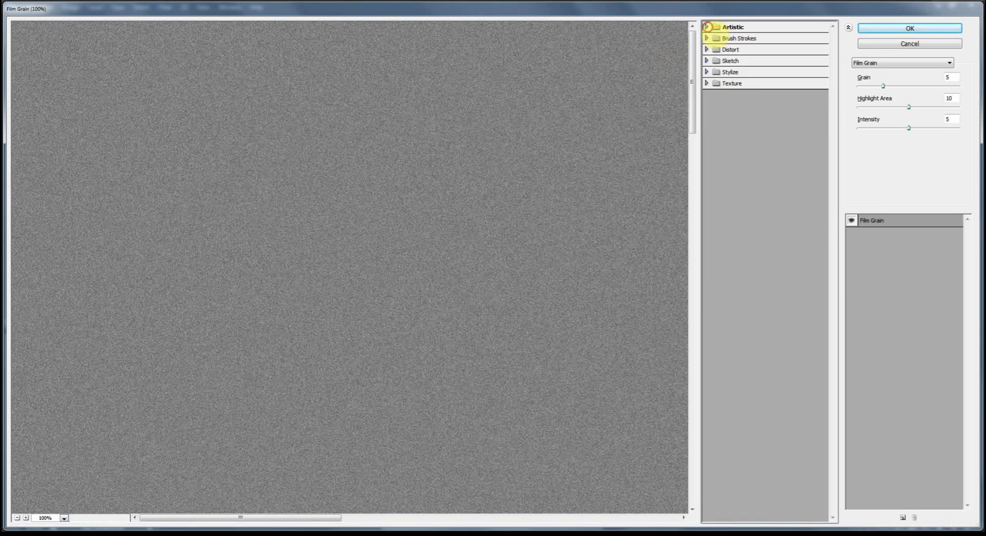
left_click(712, 82)
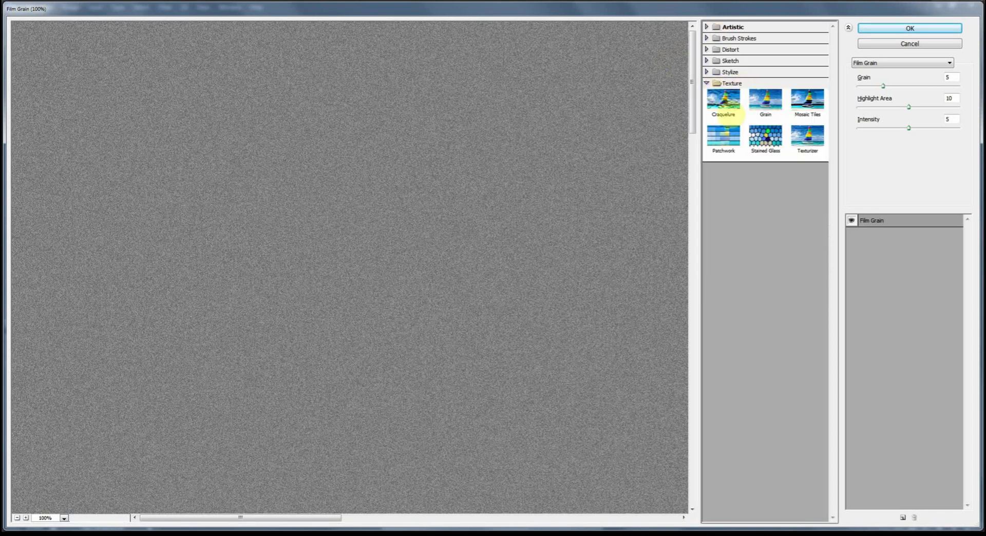
left_click(814, 146)
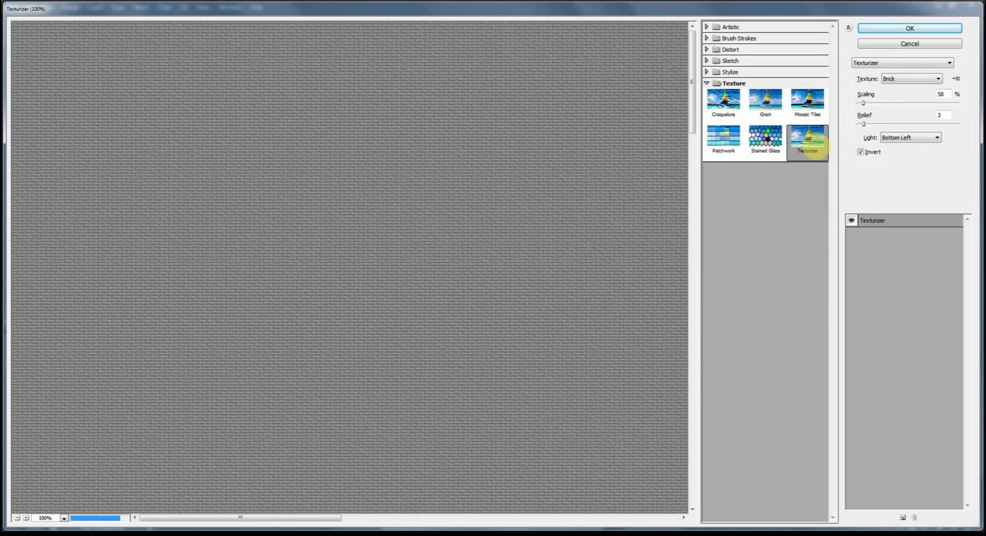
left_click(891, 79)
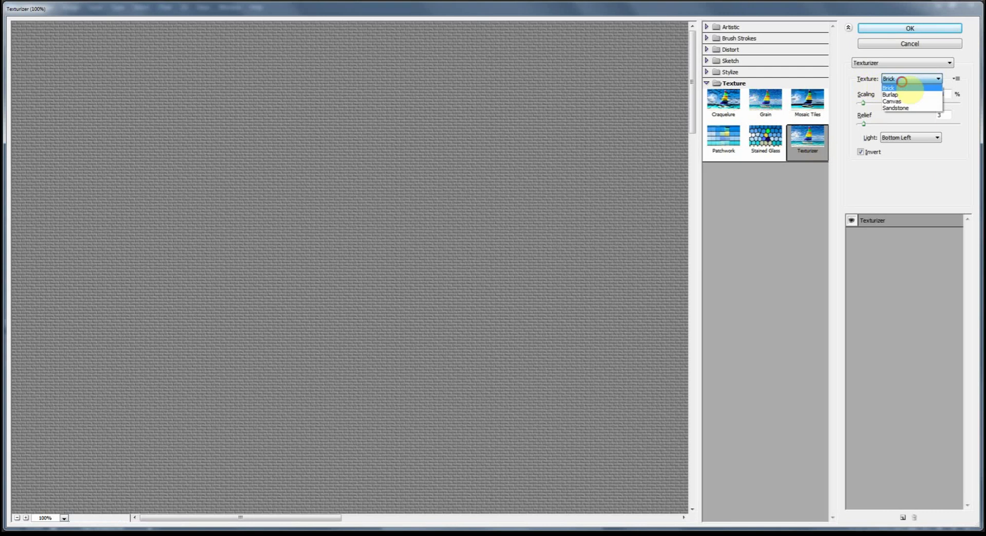
left_click(904, 107)
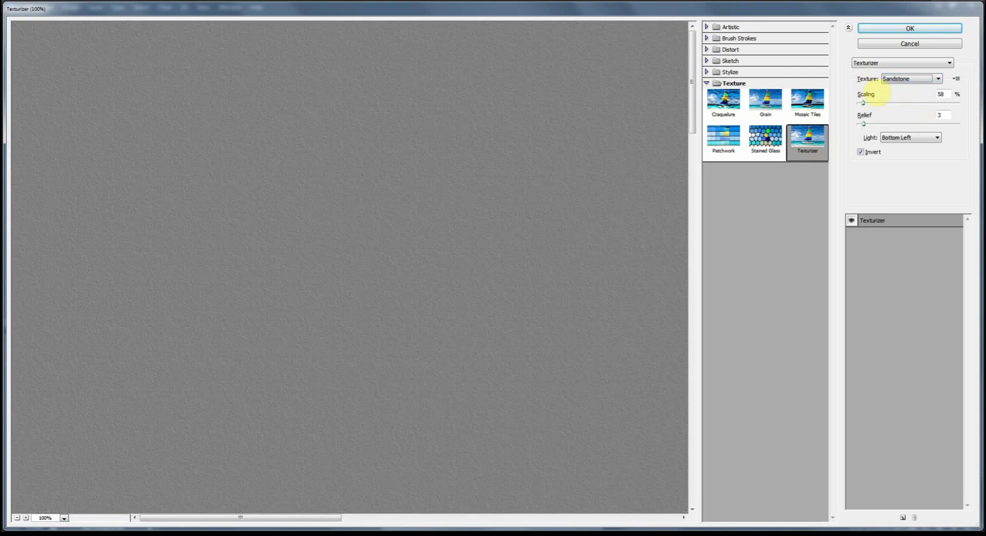
- Set the Texturizer scaling to 200%, relief to 9 and light to Top Right, and apply the filter
left_click(863, 103)
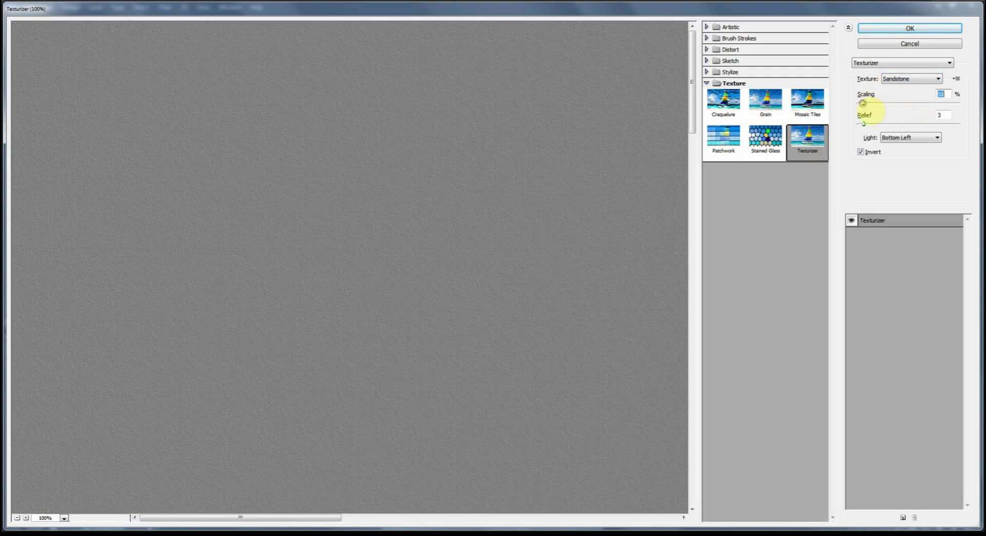
left_click_drag(874, 110, 958, 110)
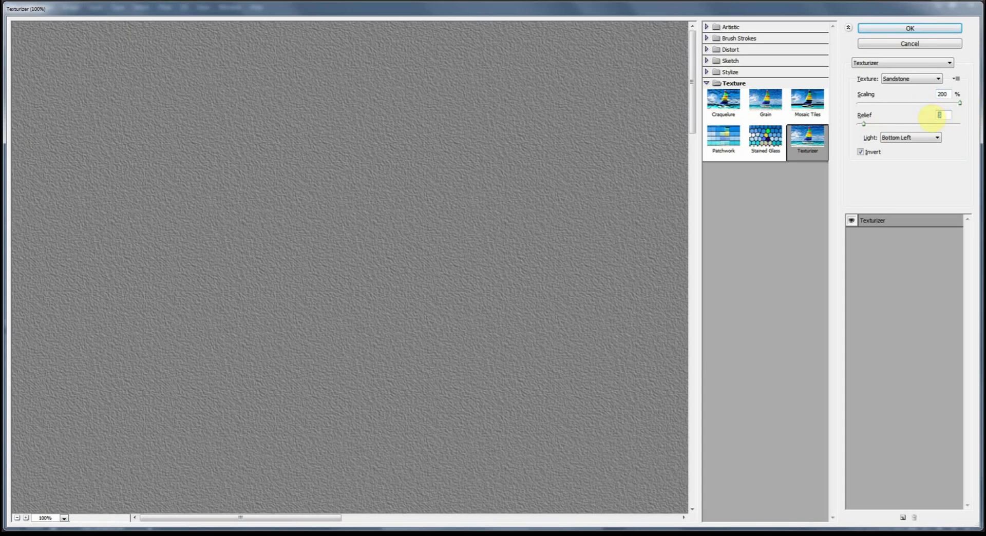
type("9")
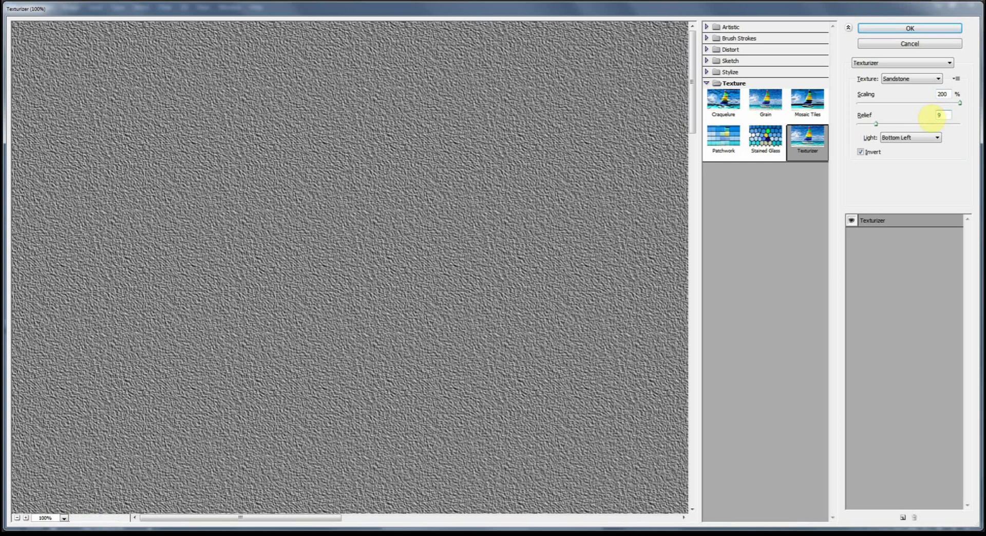
left_click(895, 138)
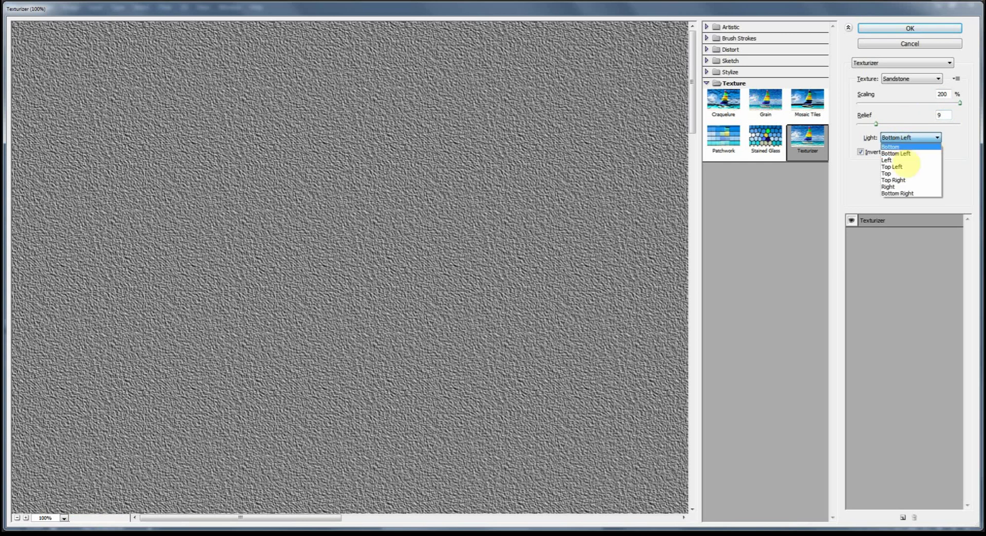
left_click(902, 180)
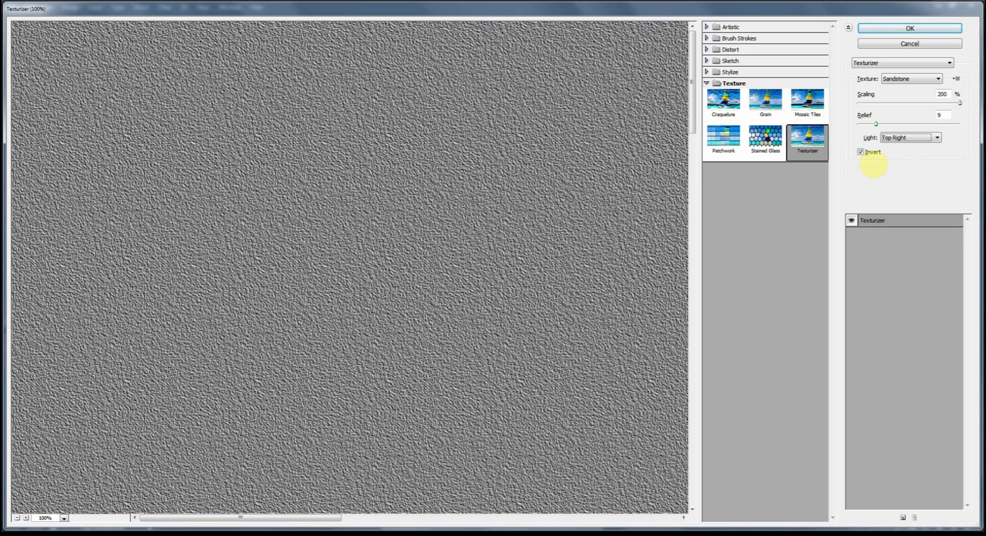
left_click(910, 28)
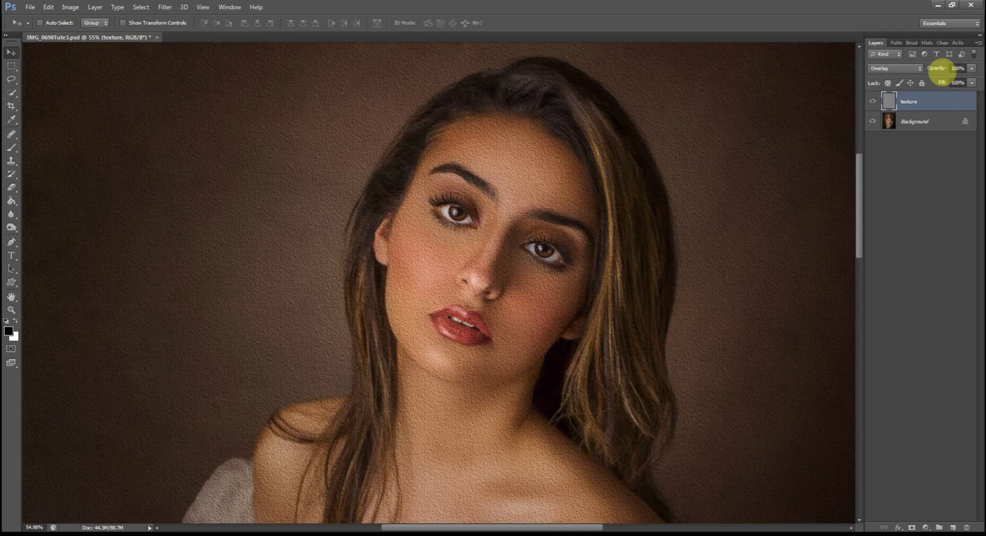
- Lower the texture layer's opacity, trying 25% and settling on 15%
left_click_drag(942, 72, 908, 71)
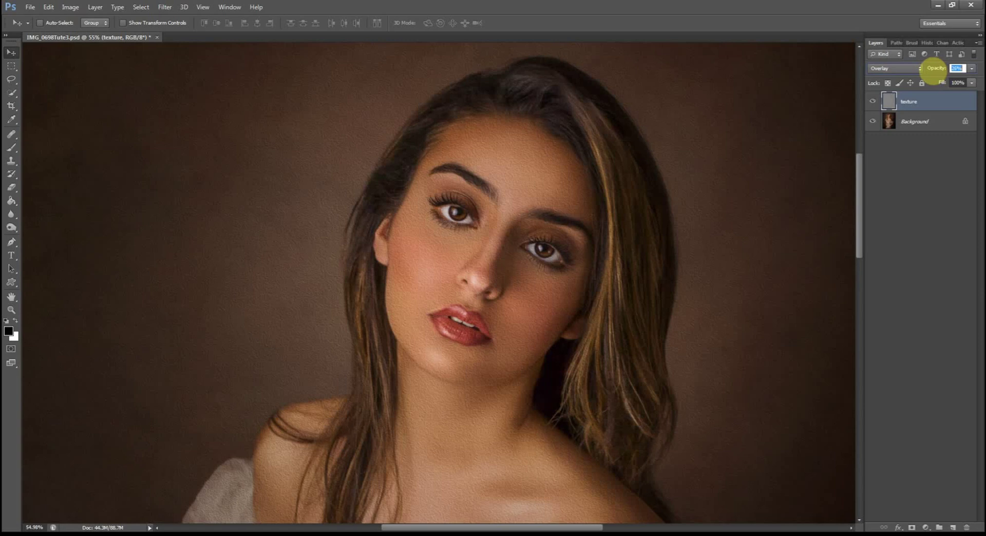
type("25")
scroll(526, 247, "up", 4)
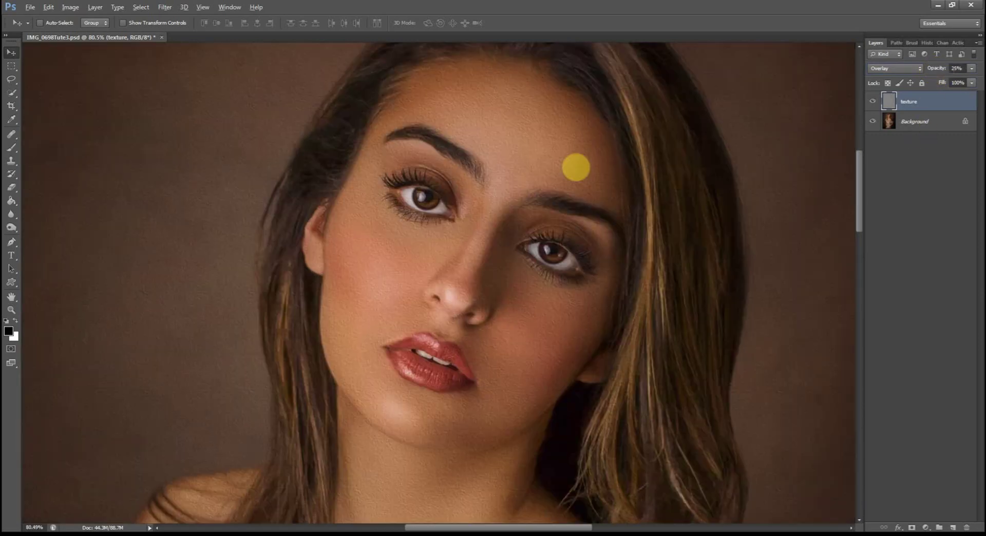
scroll(659, 181, "up", 1)
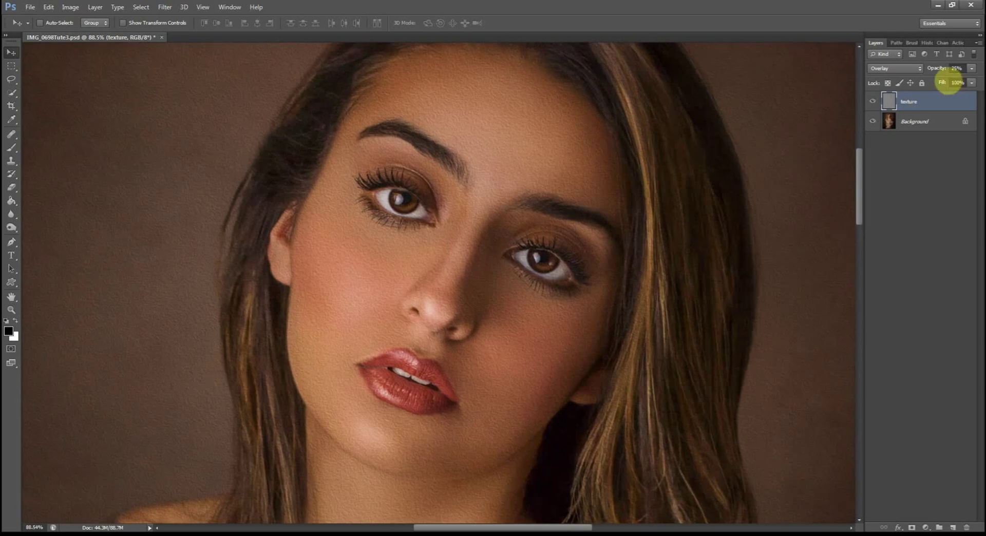
left_click_drag(938, 70, 937, 72)
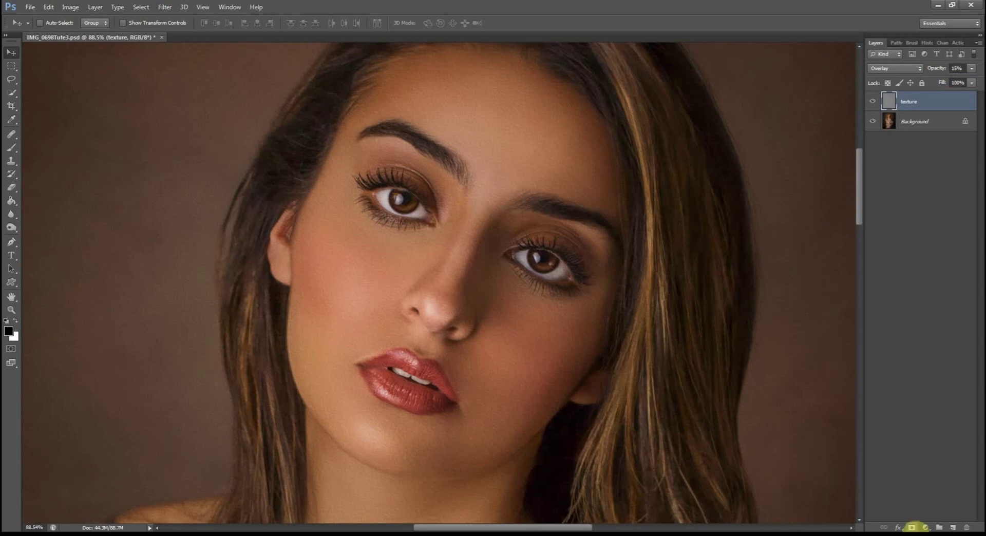
- Add a layer mask to the texture layer and invert it to black to hide the texture
left_click(912, 528)
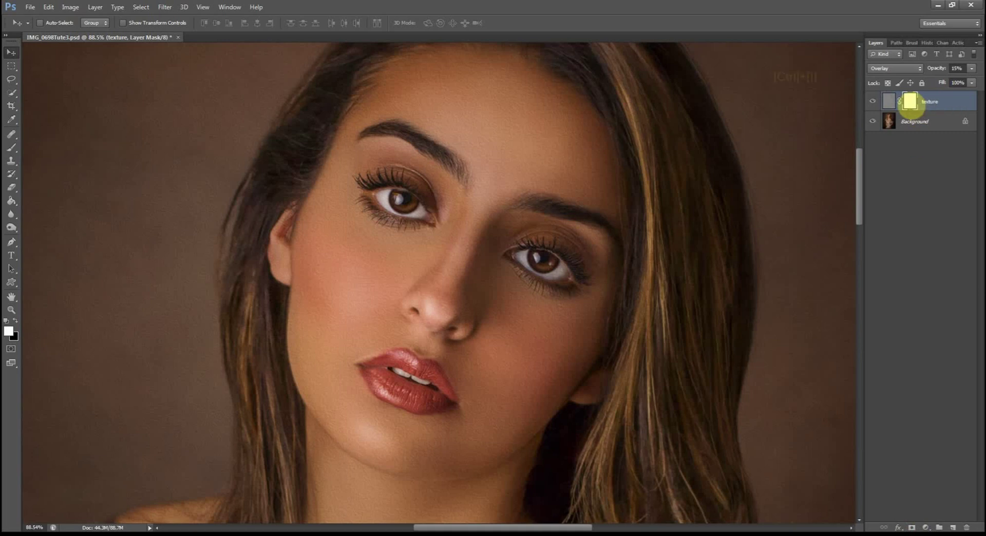
key("ctrl+i")
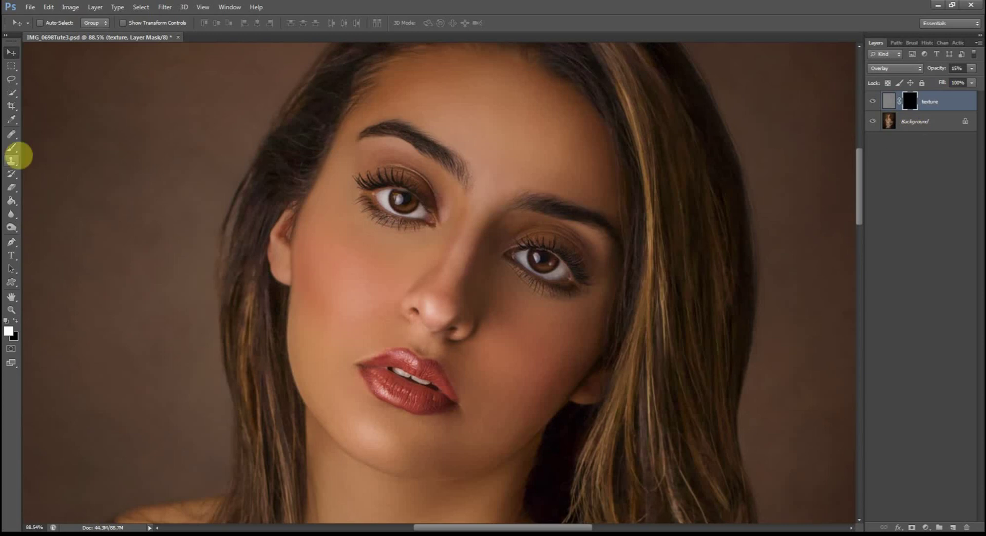
- Activate the Brush tool with pure white (ffffff) as the foreground colour for painting on the mask
left_click(11, 148)
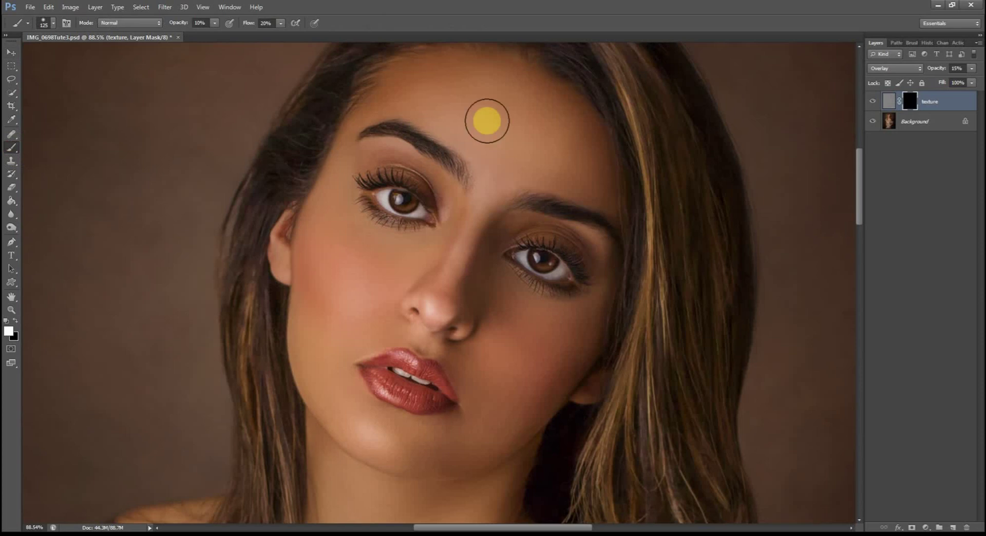
scroll(544, 113, "up", 1)
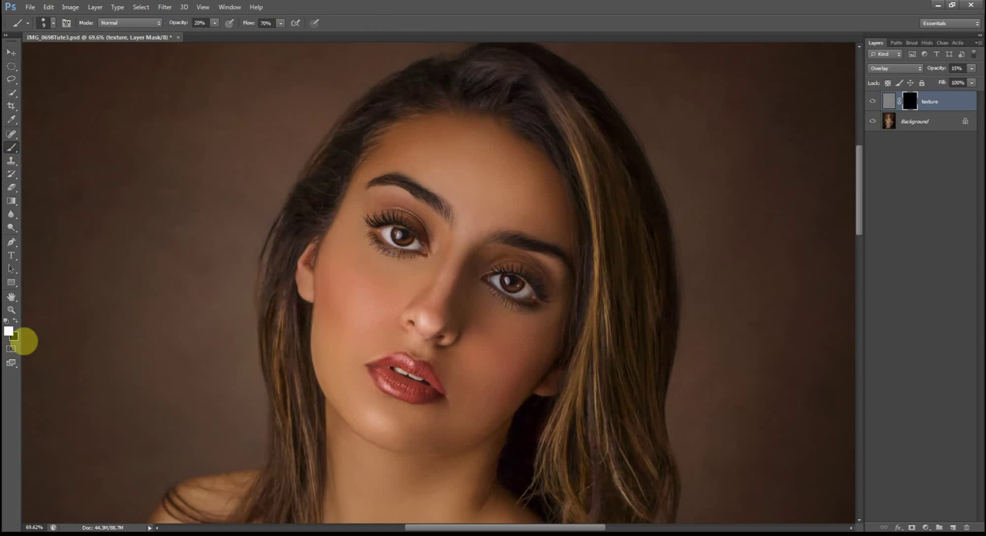
left_click(9, 332)
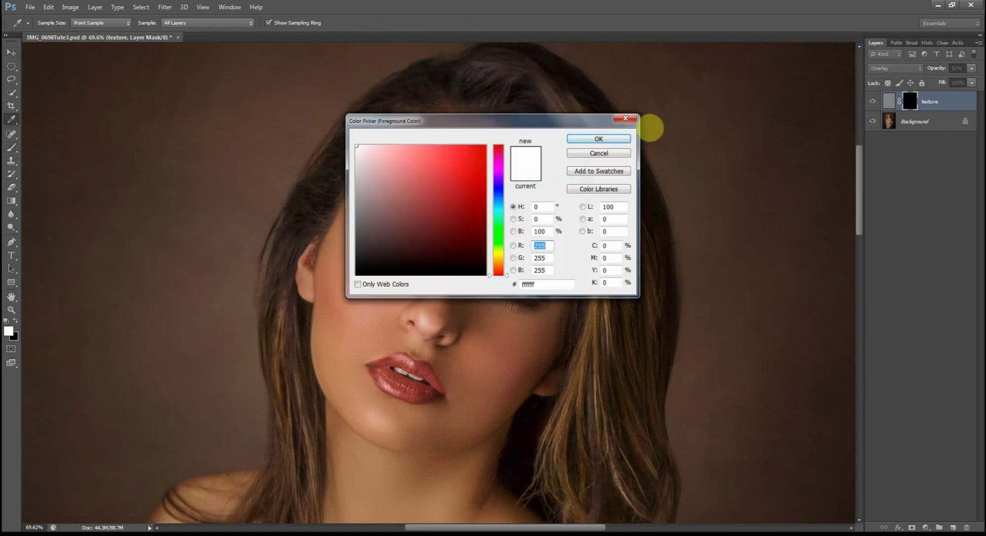
left_click(622, 139)
key("b")
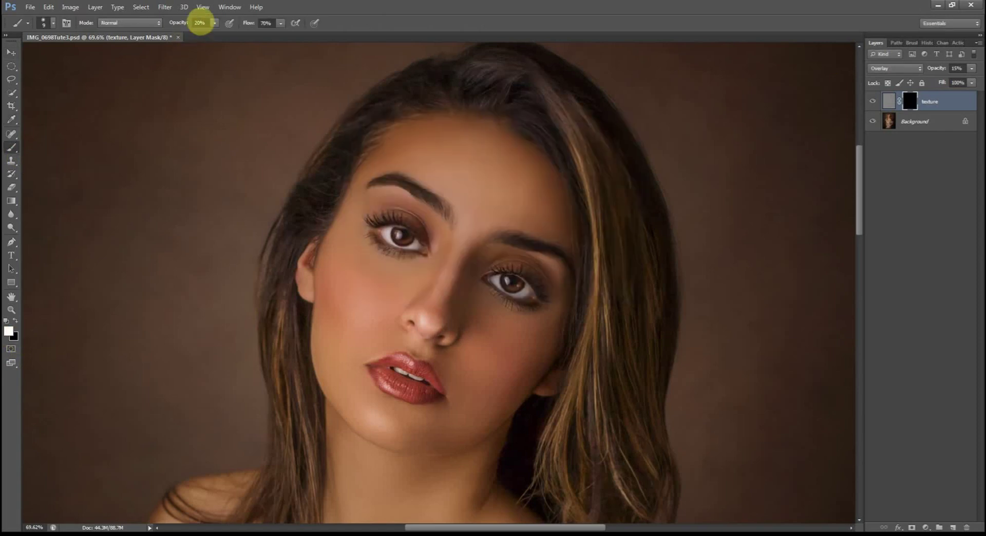
- Set the brush opacity to 30% and its flow to 10%
left_click_drag(201, 22, 182, 21)
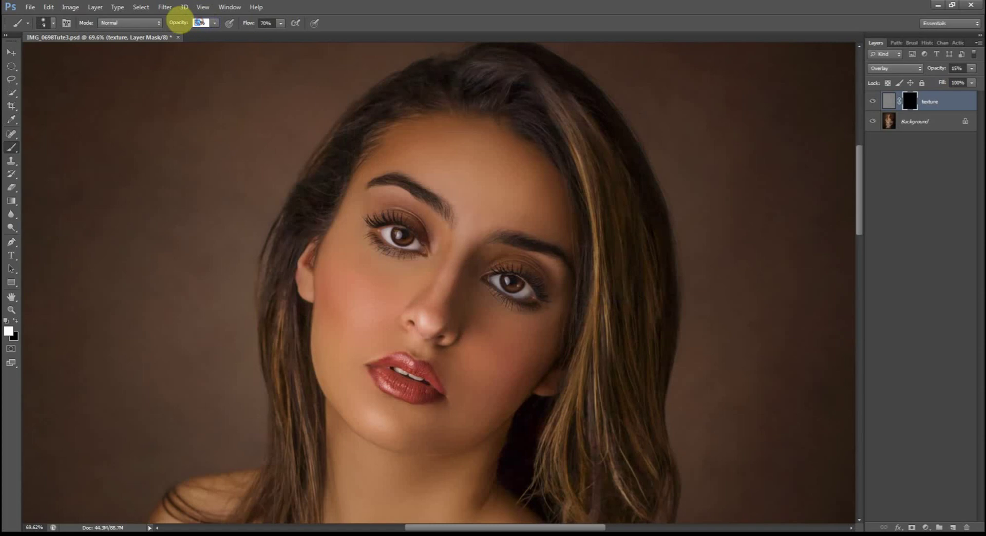
type("30")
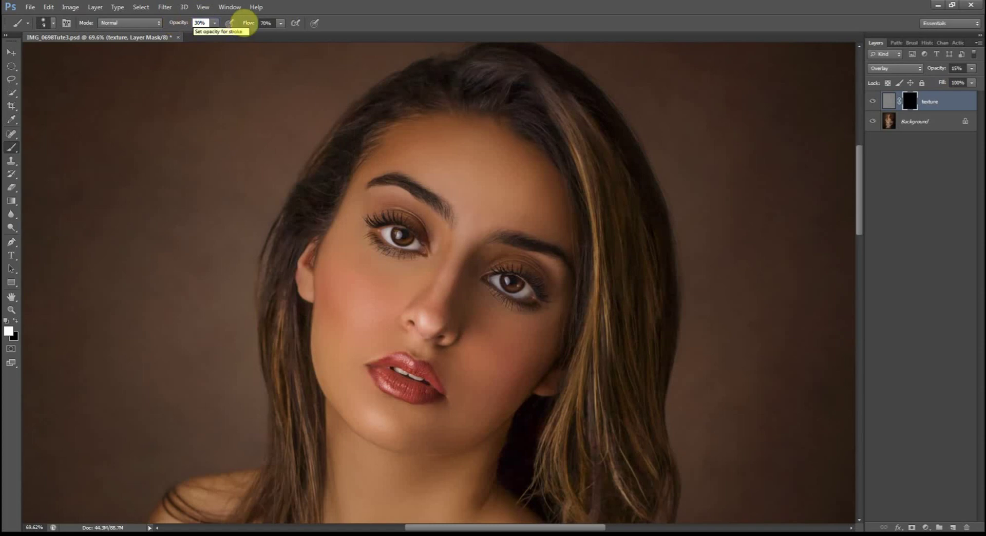
left_click(263, 22)
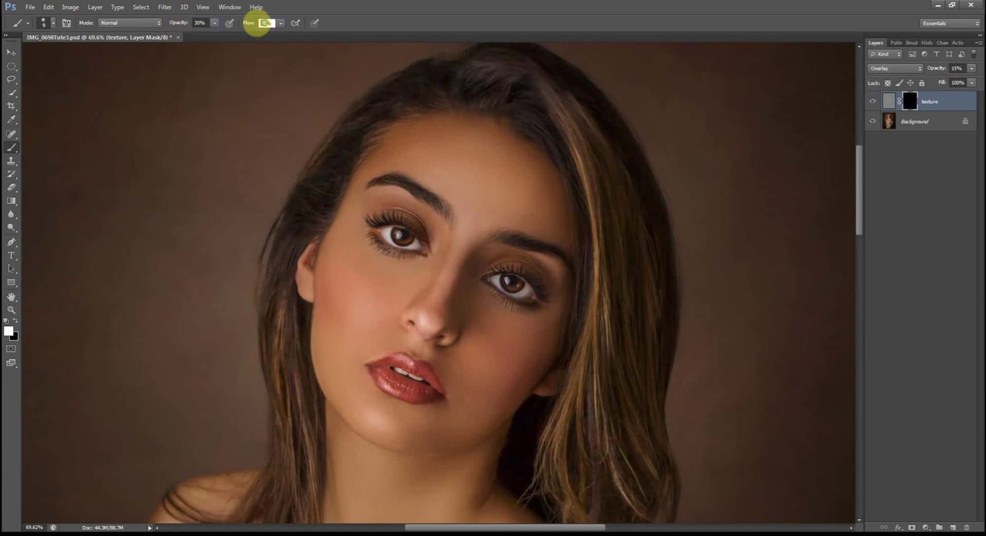
type("1")
type("0")
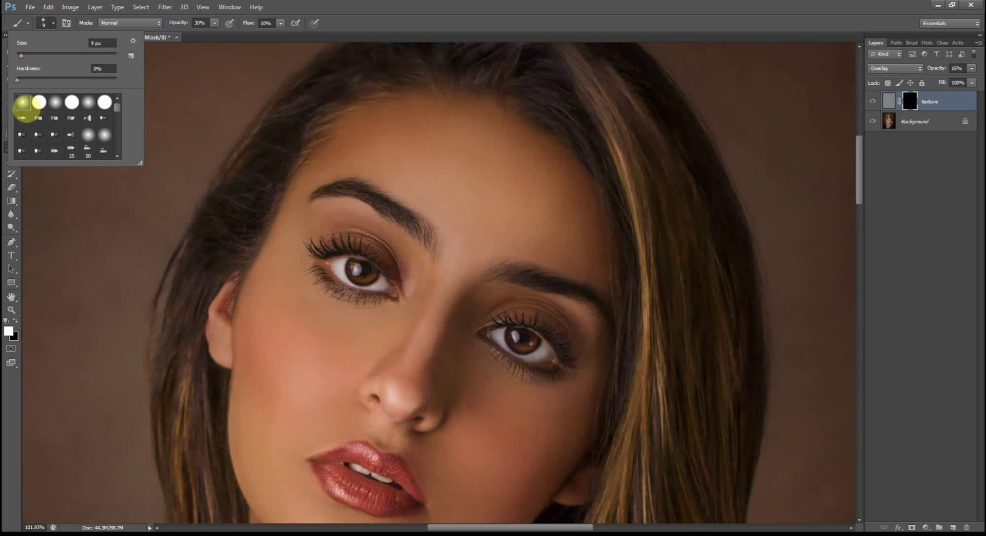
- Keep the soft round brush at 0% hardness and enlarge it to 80 px
left_click(368, 25)
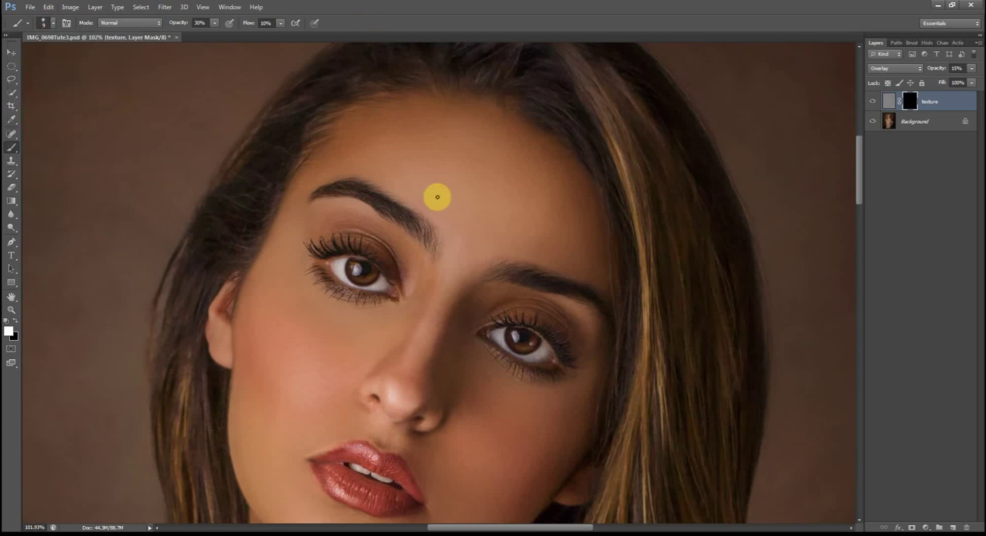
key("bracketright")
key("bracketright")
key("bracketright")
key("bracketright")
key("bracketright")
key("bracketright")
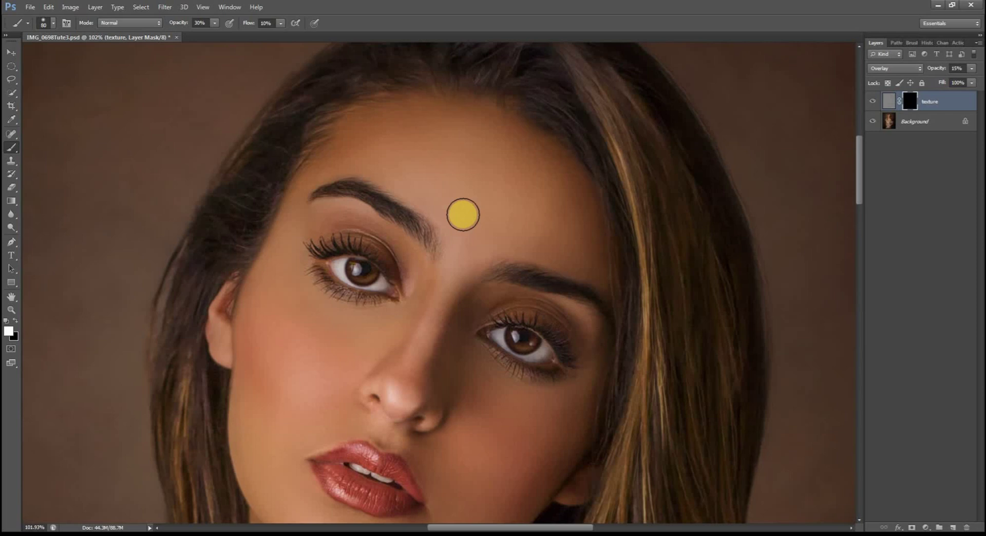
- Paint texture onto the cheeks with a 90 px white brush, raising the brush opacity to 40%
key("bracketright")
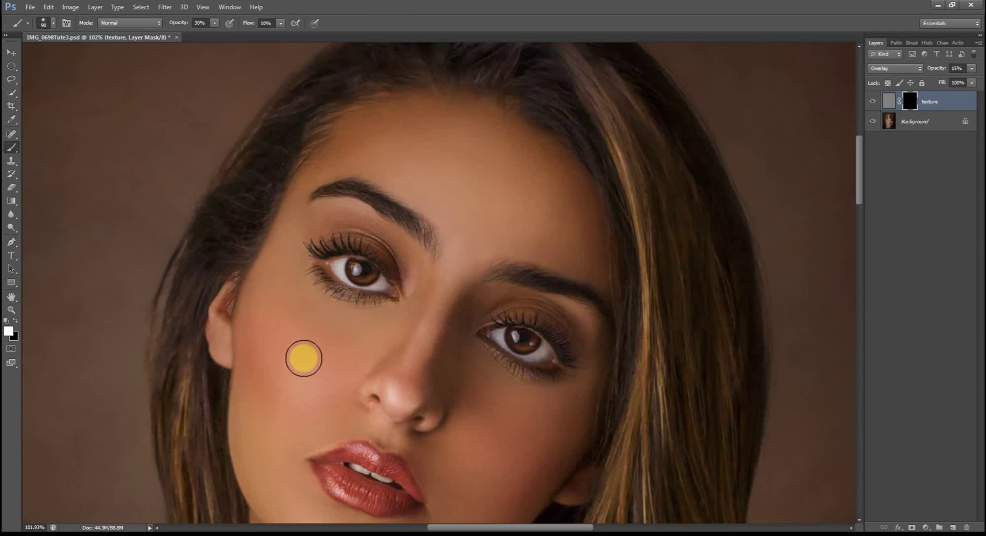
mouse_move(304, 358)
left_mouse_down()
mouse_move(276, 305)
mouse_move(265, 305)
mouse_move(287, 383)
mouse_move(322, 360)
left_mouse_up()
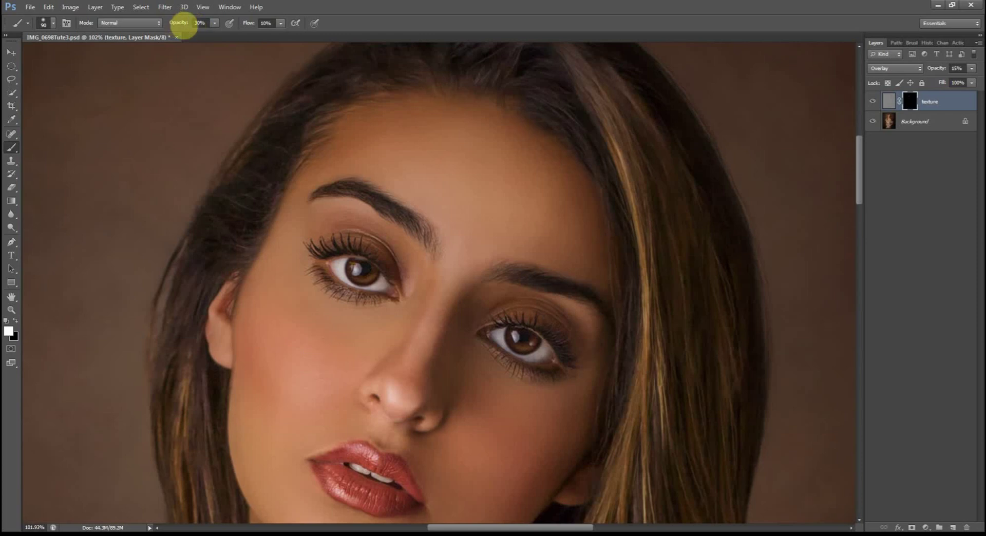
left_click(199, 21)
mouse_move(512, 411)
left_mouse_down()
mouse_move(491, 462)
mouse_move(546, 438)
mouse_move(456, 398)
mouse_move(481, 390)
mouse_move(557, 417)
mouse_move(530, 442)
mouse_move(479, 435)
mouse_move(502, 468)
mouse_move(554, 450)
mouse_move(453, 462)
mouse_move(460, 474)
mouse_move(475, 437)
mouse_move(357, 421)
mouse_move(289, 368)
mouse_move(326, 451)
mouse_move(349, 439)
mouse_move(388, 240)
mouse_move(411, 248)
mouse_move(421, 218)
mouse_move(437, 218)
mouse_move(380, 317)
mouse_move(348, 307)
mouse_move(290, 332)
mouse_move(265, 321)
mouse_move(267, 298)
mouse_move(288, 315)
mouse_move(327, 312)
mouse_move(340, 292)
mouse_move(290, 238)
mouse_move(312, 252)
left_mouse_up()
- Enlarge the brush to 150 px and paint texture over the middle of the forehead
scroll(453, 463, "down", 2)
scroll(471, 438, "down", 3)
scroll(407, 248, "up", 1)
scroll(360, 303, "up", 1)
scroll(312, 251, "up", 1)
scroll(312, 251, "up", 1)
key("bracketright")
key("bracketright")
key("bracketright")
mouse_move(463, 154)
left_mouse_down()
mouse_move(409, 147)
mouse_move(371, 157)
mouse_move(456, 167)
mouse_move(441, 164)
mouse_move(528, 196)
mouse_move(488, 223)
mouse_move(530, 233)
mouse_move(460, 187)
left_mouse_up()
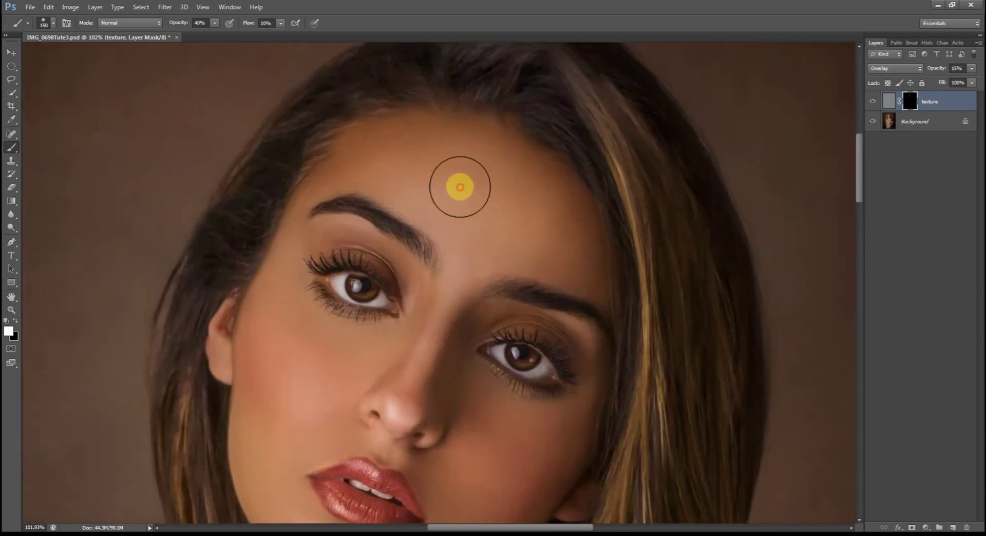
- Switch the foreground colour to black and reduce the texture across the forehead and between the brows with a 150 px brush
key("bracketleft")
key("bracketleft")
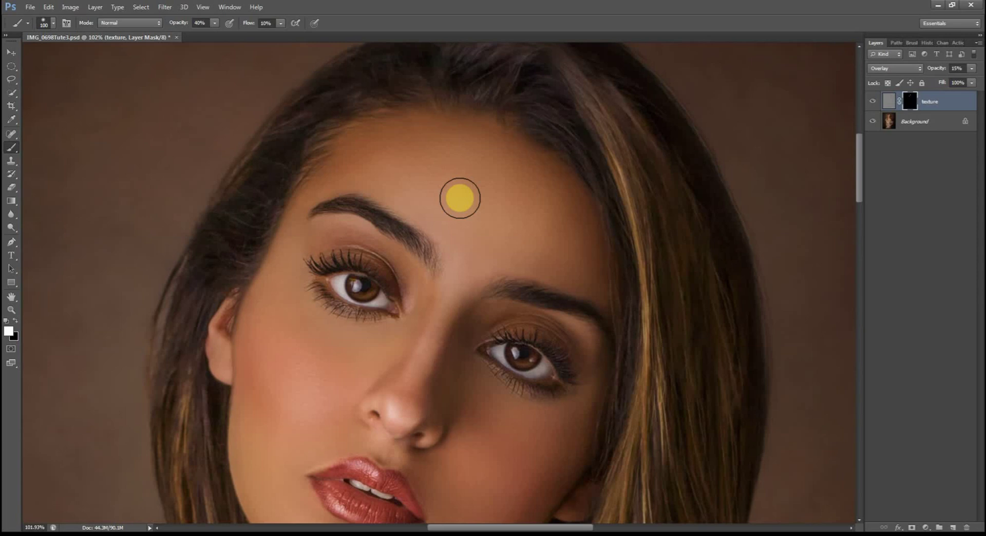
scroll(483, 212, "up", 1)
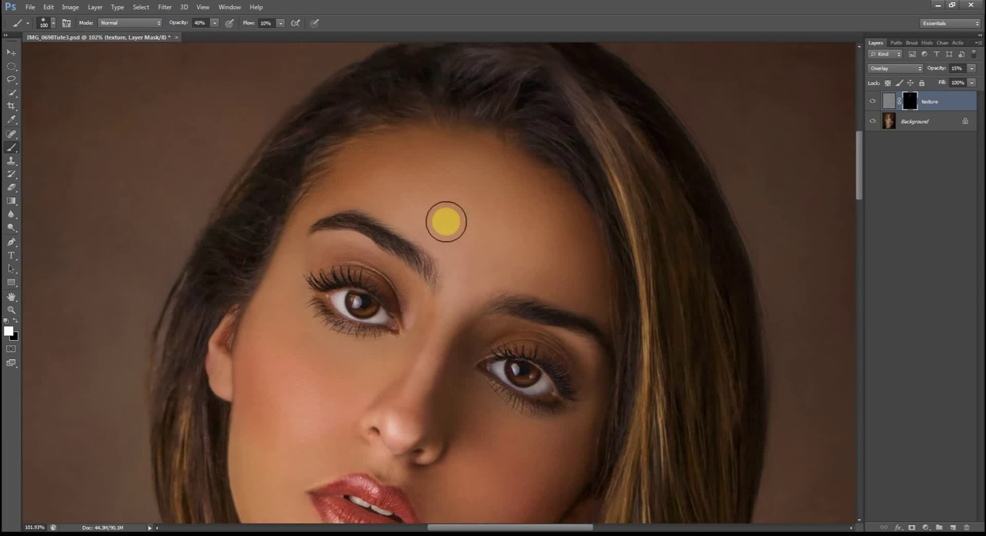
left_click(9, 332)
left_click(591, 157)
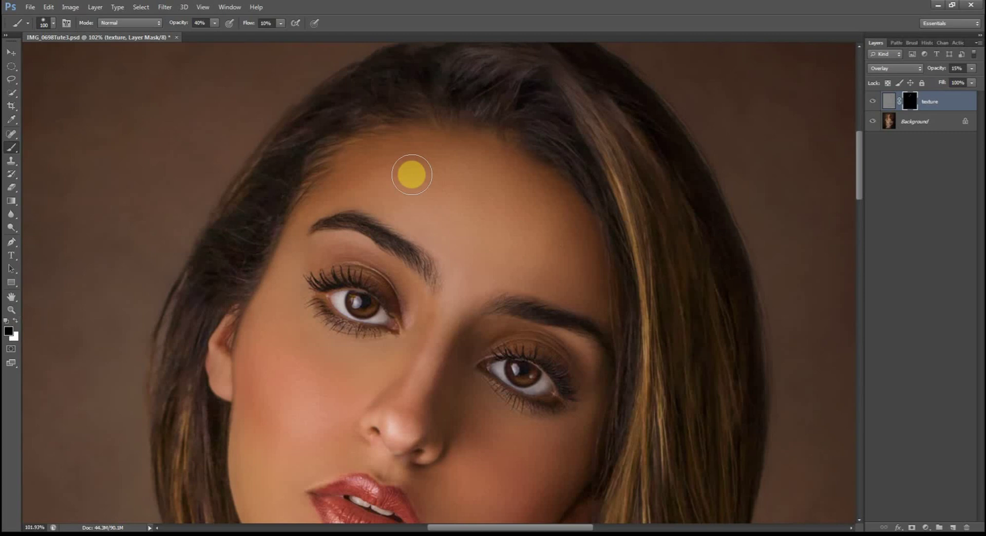
key("bracketright")
key("bracketright")
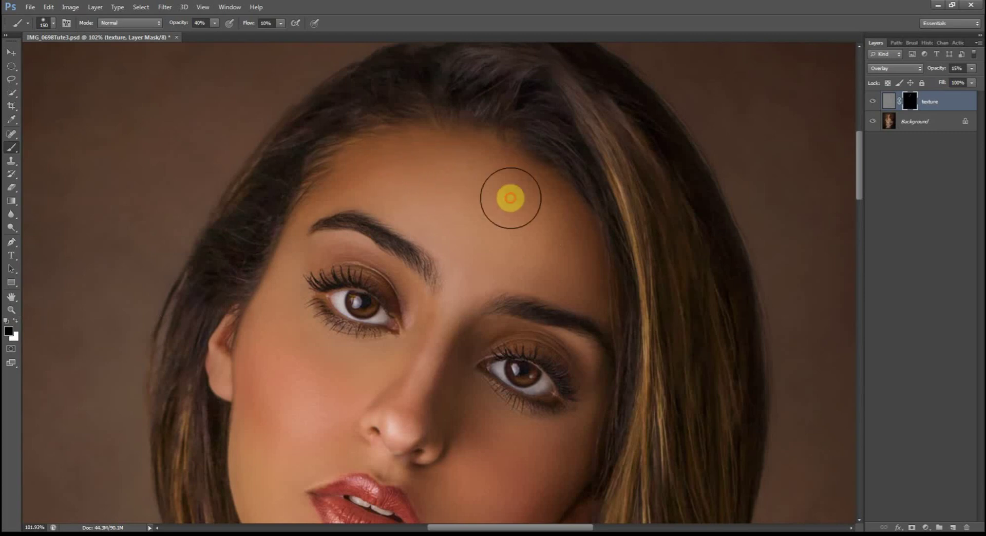
mouse_move(511, 199)
left_mouse_down()
mouse_move(547, 249)
mouse_move(479, 180)
mouse_move(413, 174)
mouse_move(442, 195)
mouse_move(402, 174)
mouse_move(435, 171)
mouse_move(543, 206)
left_mouse_up()
mouse_move(504, 235)
left_mouse_down()
mouse_move(448, 210)
mouse_move(414, 181)
mouse_move(455, 180)
mouse_move(437, 161)
left_mouse_up()
left_click_drag(525, 207, 536, 241)
scroll(531, 255, "down", 5)
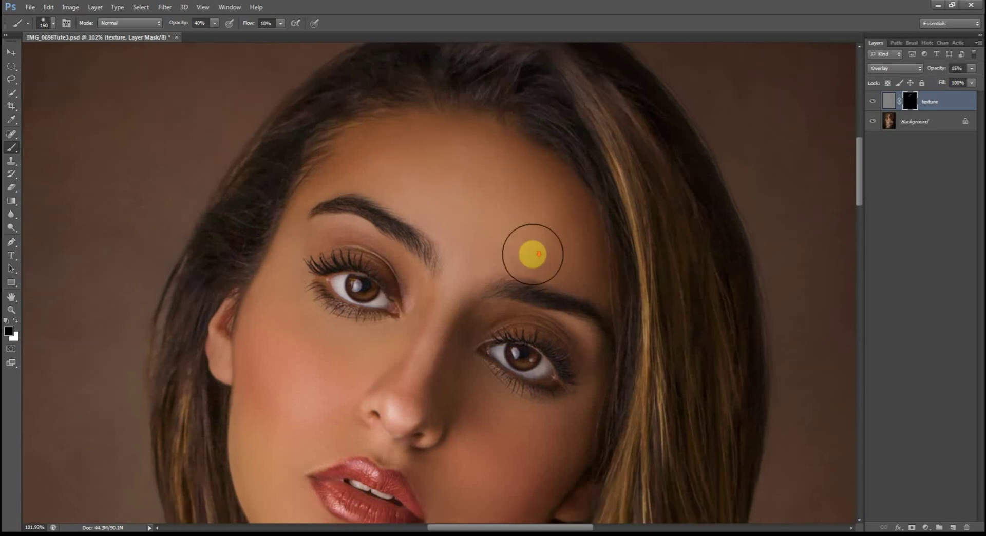
left_click(445, 291)
- Return to white and paint texture over the lit cheek and the chin, using a 90 px brush for the chin
key("x")
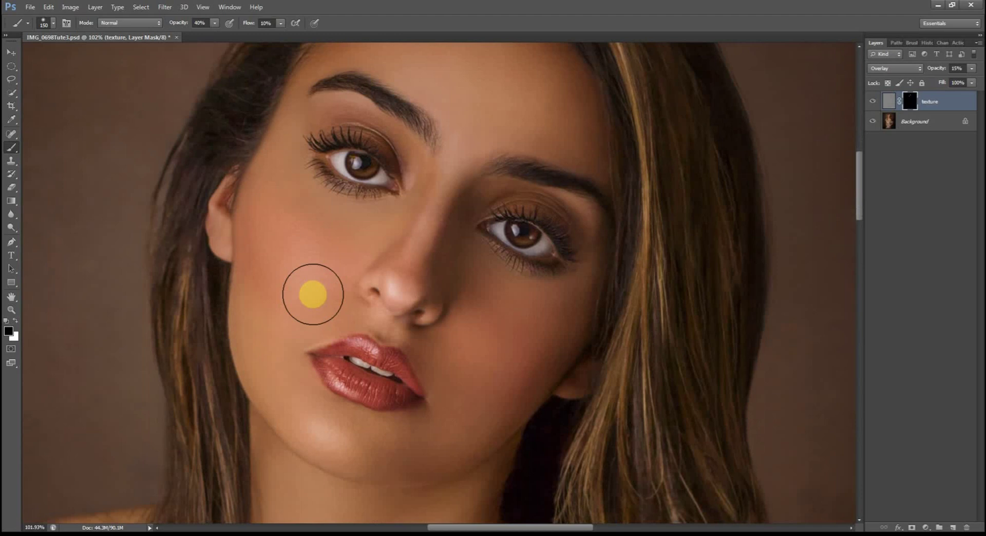
left_click(308, 263)
mouse_move(307, 263)
left_mouse_down()
mouse_move(343, 246)
mouse_move(279, 206)
mouse_move(280, 281)
mouse_move(311, 296)
left_mouse_up()
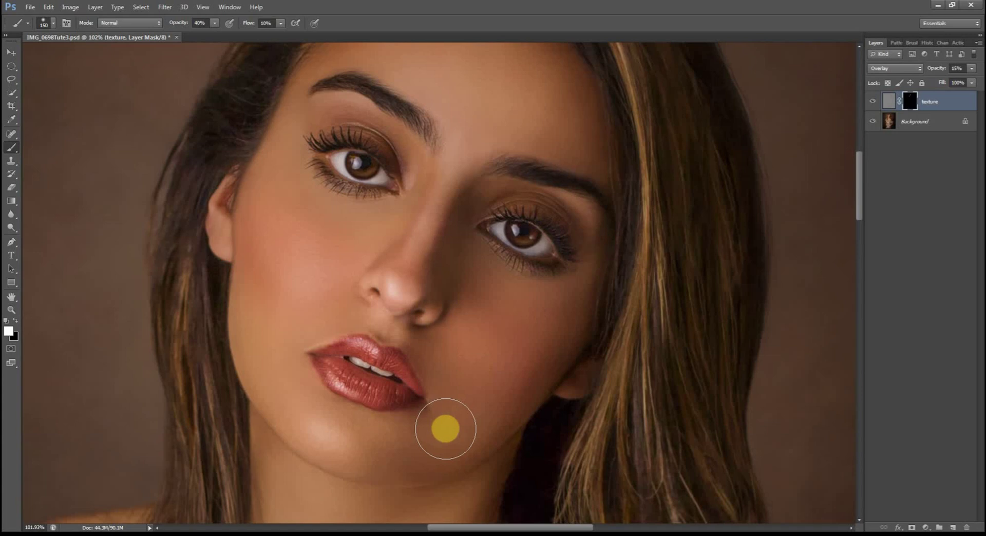
key("bracketleft")
key("bracketleft")
key("bracketleft")
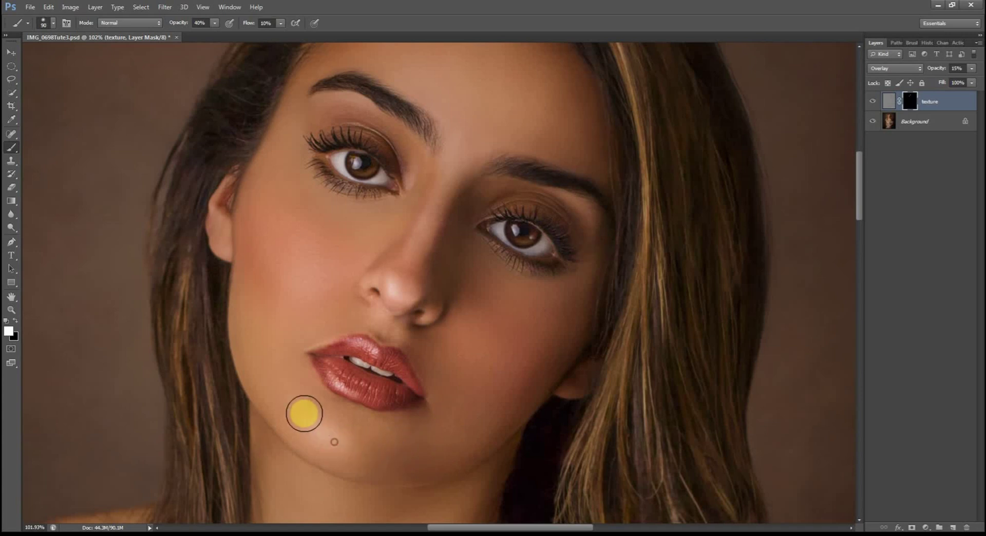
mouse_move(330, 436)
left_mouse_down()
mouse_move(429, 453)
mouse_move(301, 419)
mouse_move(317, 346)
mouse_move(339, 312)
mouse_move(339, 323)
mouse_move(302, 326)
mouse_move(335, 315)
left_mouse_up()
- Reduce the brush to 60 px and then 50 px, painting texture above the upper lip and beside the mouth
key("bracketleft")
key("bracketleft")
key("bracketleft")
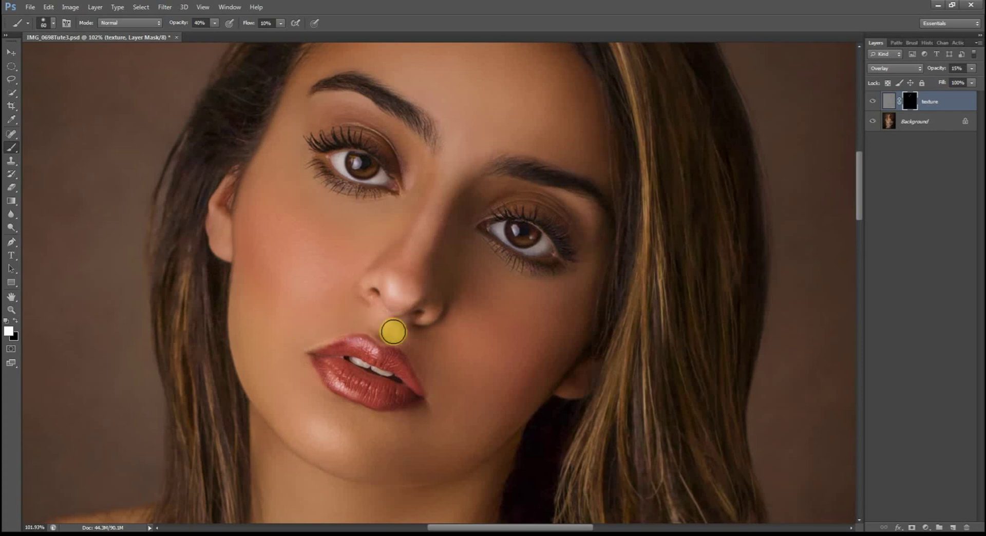
mouse_move(392, 331)
left_mouse_down()
mouse_move(379, 325)
mouse_move(407, 336)
mouse_move(441, 392)
left_mouse_up()
mouse_move(438, 427)
left_mouse_down()
mouse_move(381, 437)
mouse_move(256, 368)
mouse_move(304, 427)
mouse_move(477, 449)
mouse_move(432, 437)
left_mouse_up()
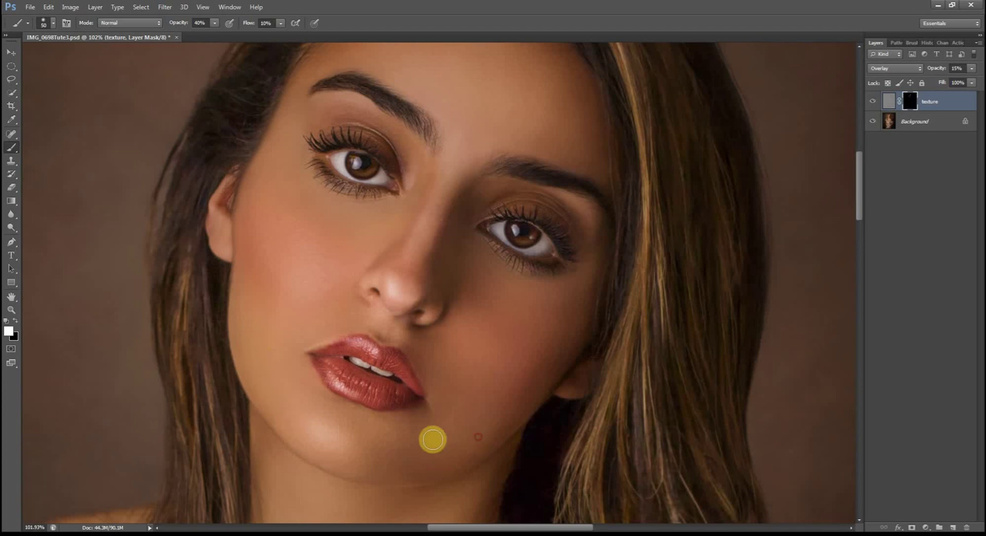
- Paint texture along the nose, between the brows and over the shadowed cheek with the 50 px brush
scroll(435, 440, "up", 3)
scroll(439, 443, "up", 1)
mouse_move(406, 342)
left_mouse_down()
mouse_move(409, 313)
mouse_move(430, 288)
left_mouse_up()
scroll(430, 287, "up", 1)
mouse_move(468, 233)
left_mouse_down()
mouse_move(459, 203)
mouse_move(562, 242)
mouse_move(570, 231)
mouse_move(558, 198)
mouse_move(454, 141)
mouse_move(404, 165)
mouse_move(363, 249)
mouse_move(284, 257)
mouse_move(282, 302)
mouse_move(302, 355)
mouse_move(518, 410)
mouse_move(498, 433)
mouse_move(511, 451)
mouse_move(517, 421)
mouse_move(477, 430)
mouse_move(507, 483)
mouse_move(567, 410)
mouse_move(528, 376)
left_mouse_up()
scroll(537, 383, "down", 2)
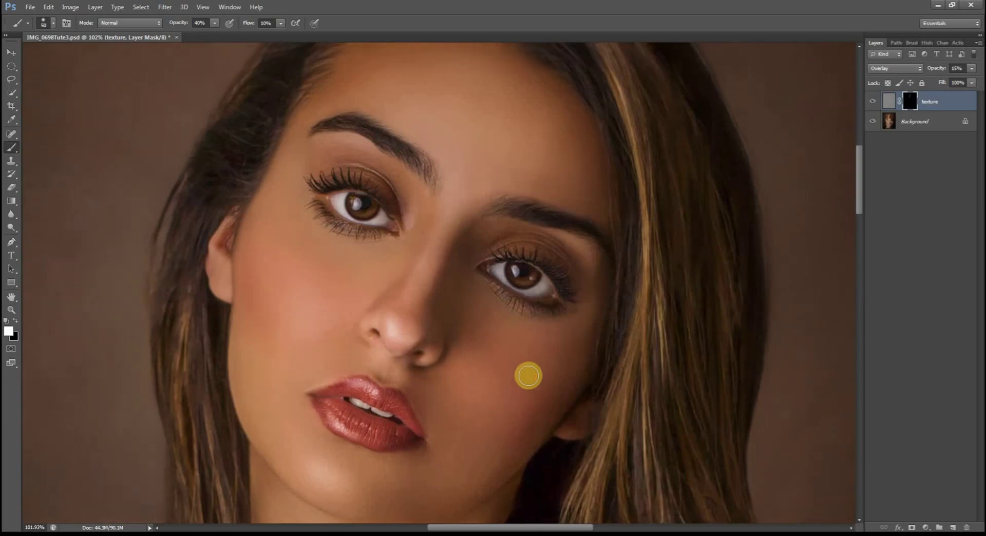
- Raise the texture layer's opacity to 22%
scroll(529, 376, "down", 2)
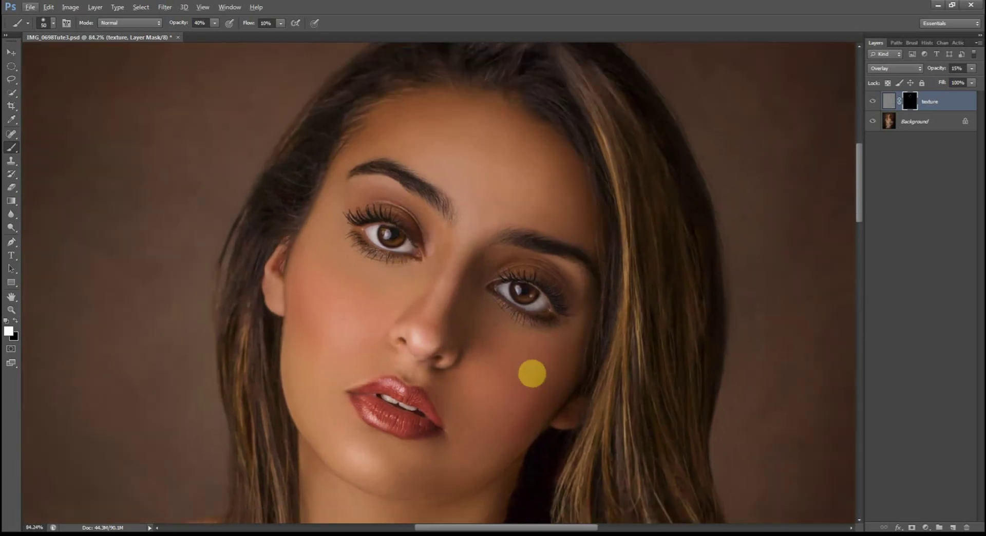
scroll(532, 374, "down", 1)
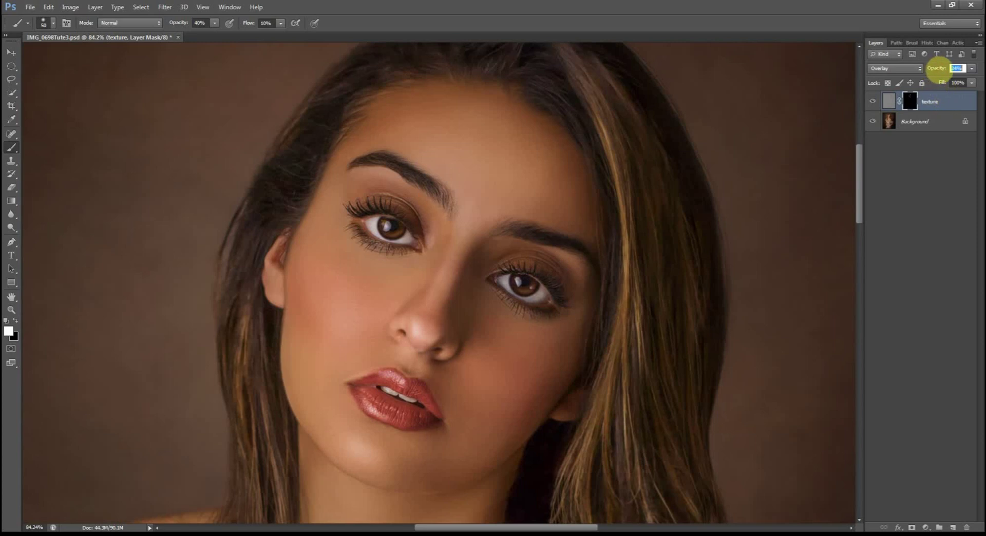
left_click_drag(941, 71, 936, 71)
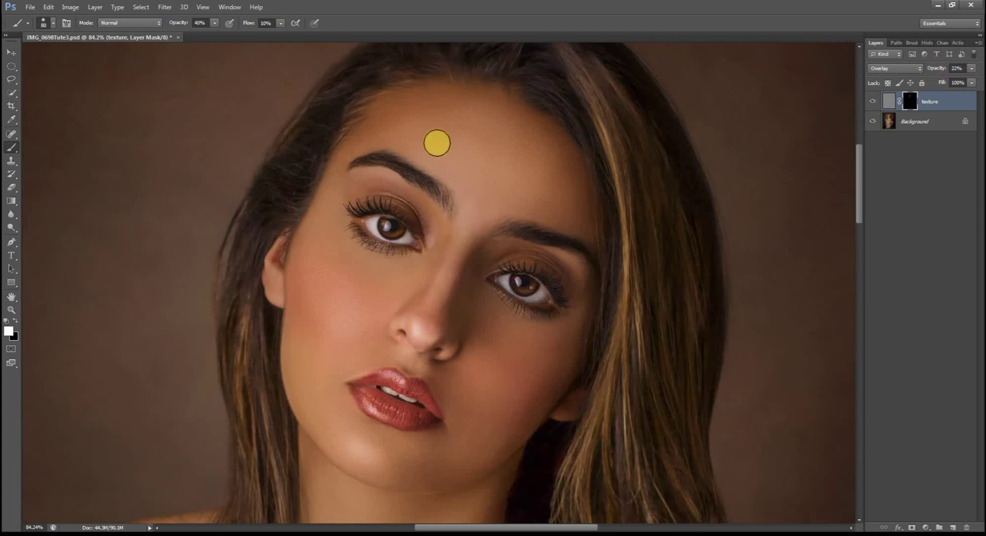
- Switch to black and brush back the excess texture across the forehead on the layer mask
key("x")
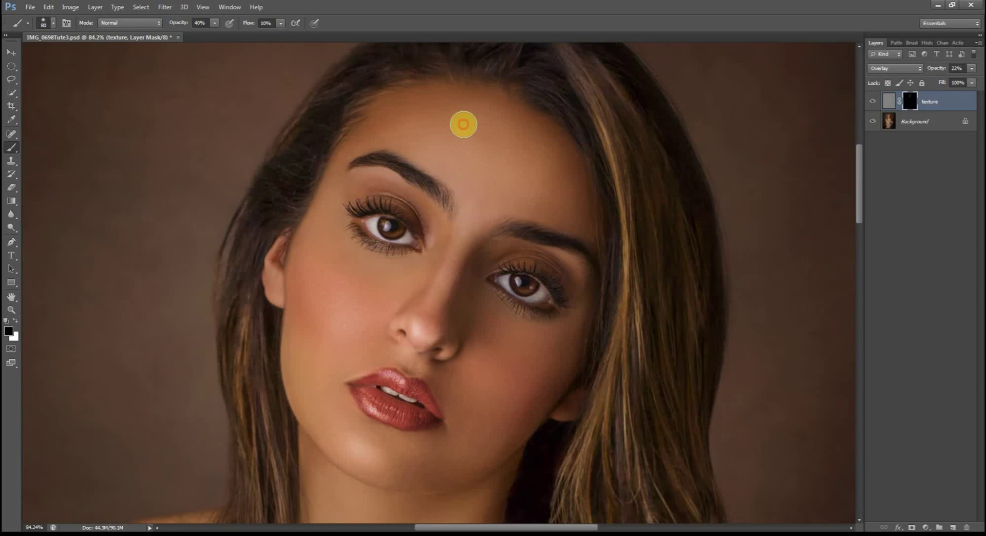
left_click(549, 185)
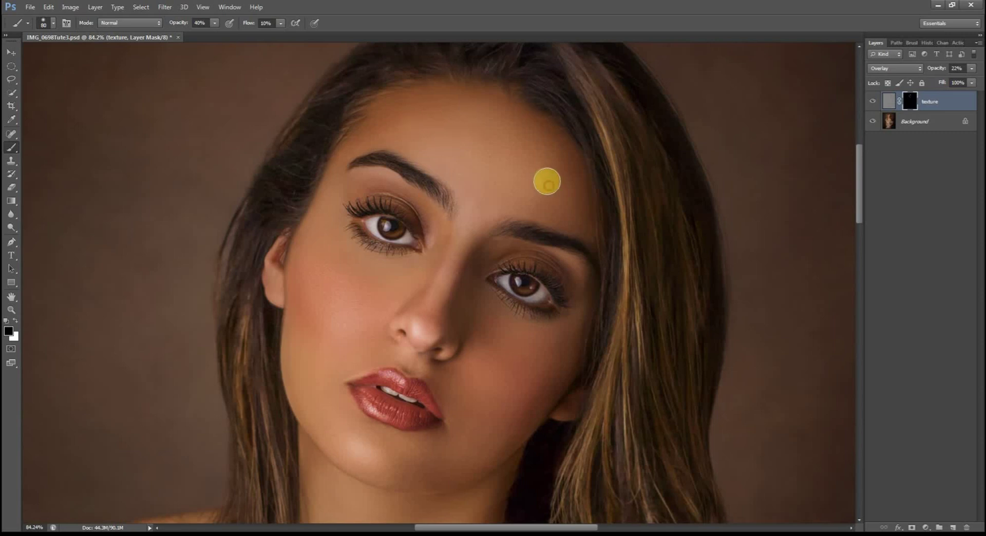
left_click_drag(529, 163, 425, 121)
left_click_drag(485, 143, 508, 158)
left_click(407, 125)
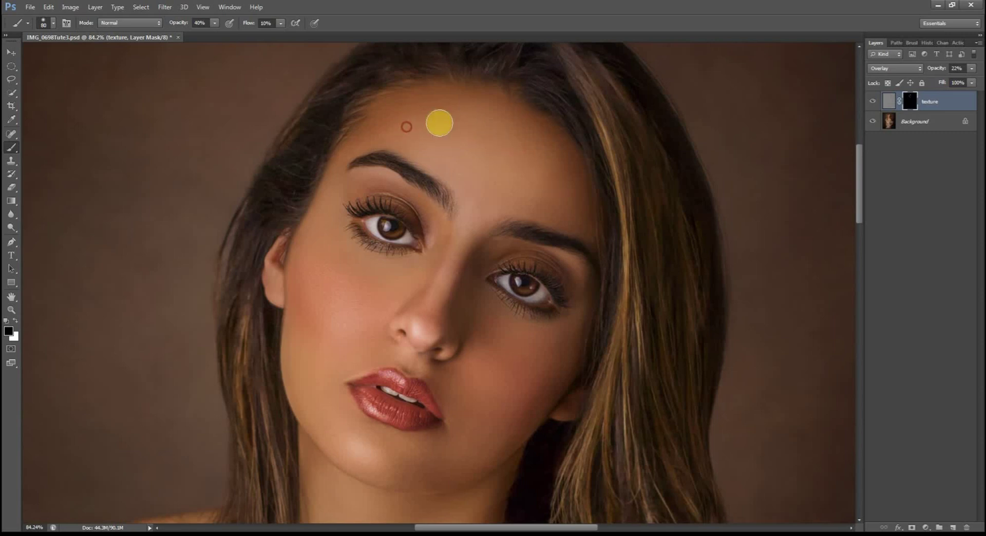
left_click(431, 121)
- Brush black over both cheeks on the mask to soften the texture there
left_click(315, 295)
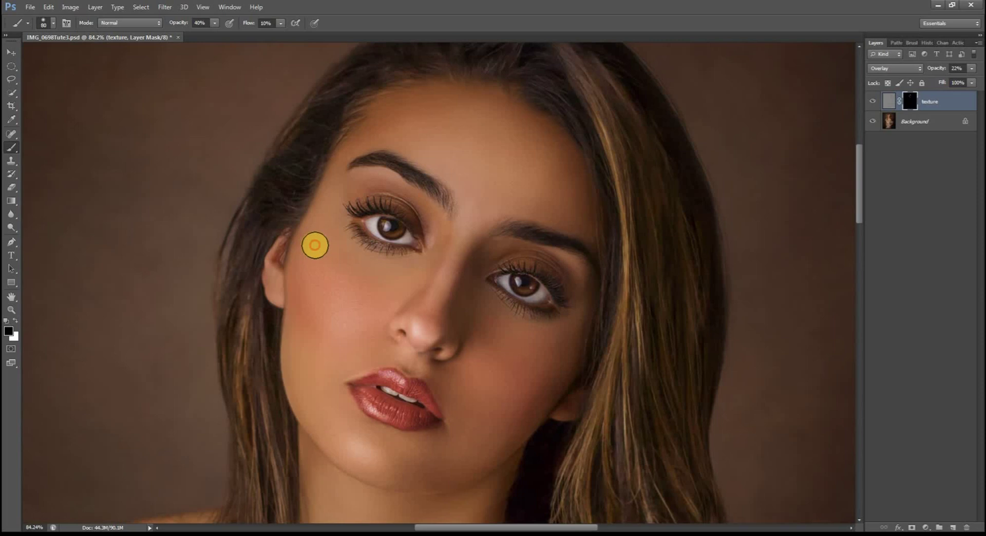
mouse_move(315, 245)
left_mouse_down()
mouse_move(348, 290)
mouse_move(310, 269)
mouse_move(315, 313)
left_mouse_up()
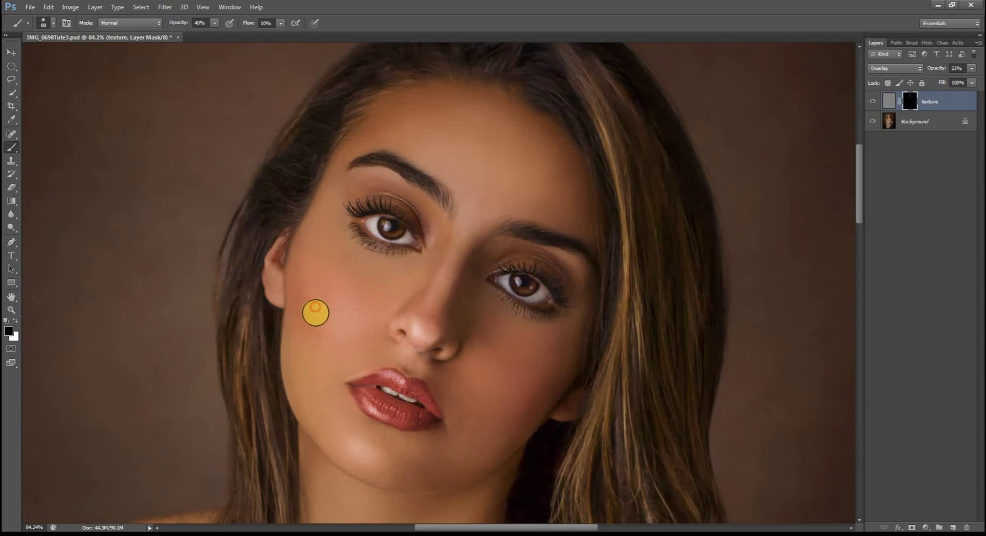
left_click(317, 322)
left_click(350, 282)
left_click(536, 354)
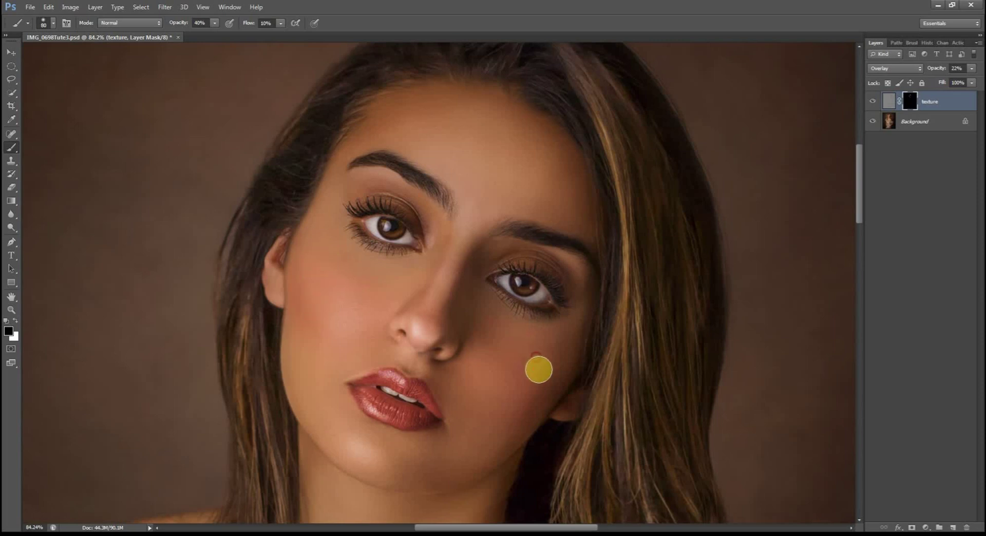
- Switch to white and touch up the texture on both cheeks with short dabs on the mask
key("x")
left_click(491, 344)
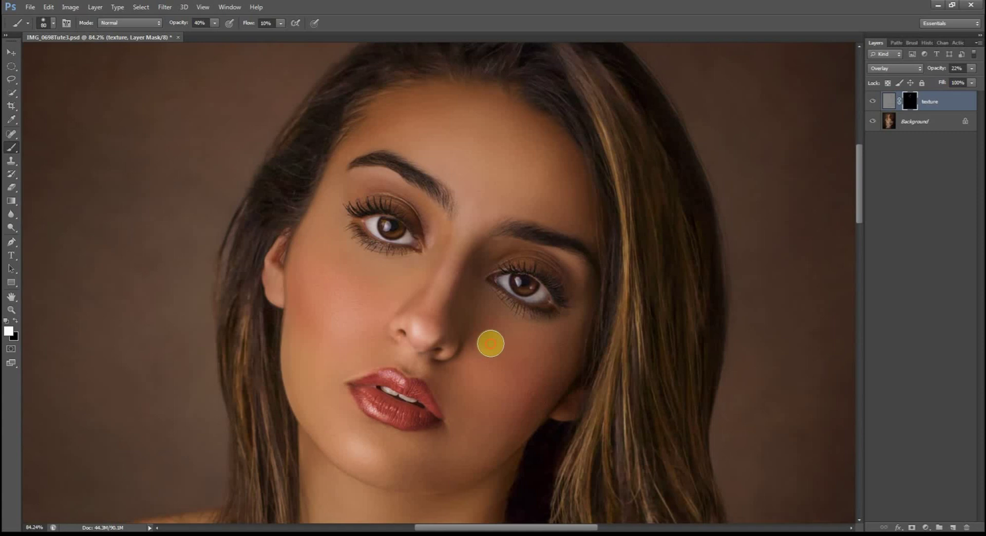
mouse_move(491, 344)
left_mouse_down()
mouse_move(524, 348)
mouse_move(498, 344)
left_mouse_up()
left_click(371, 301)
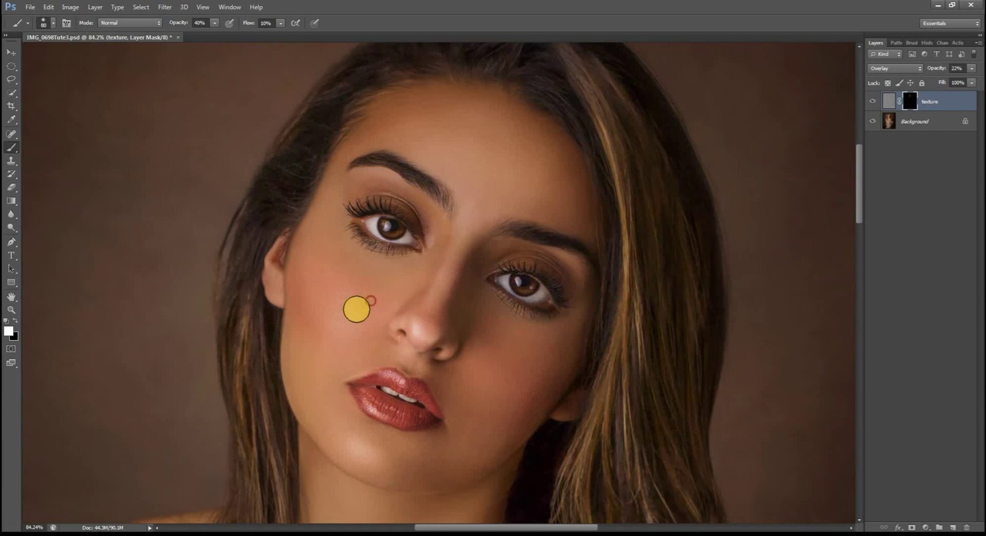
left_click(310, 281)
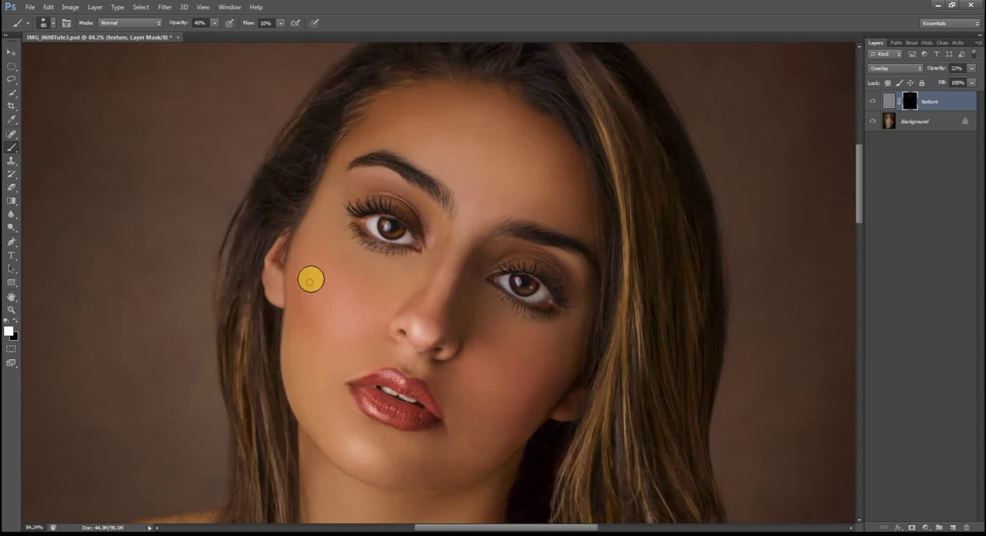
left_click(528, 374)
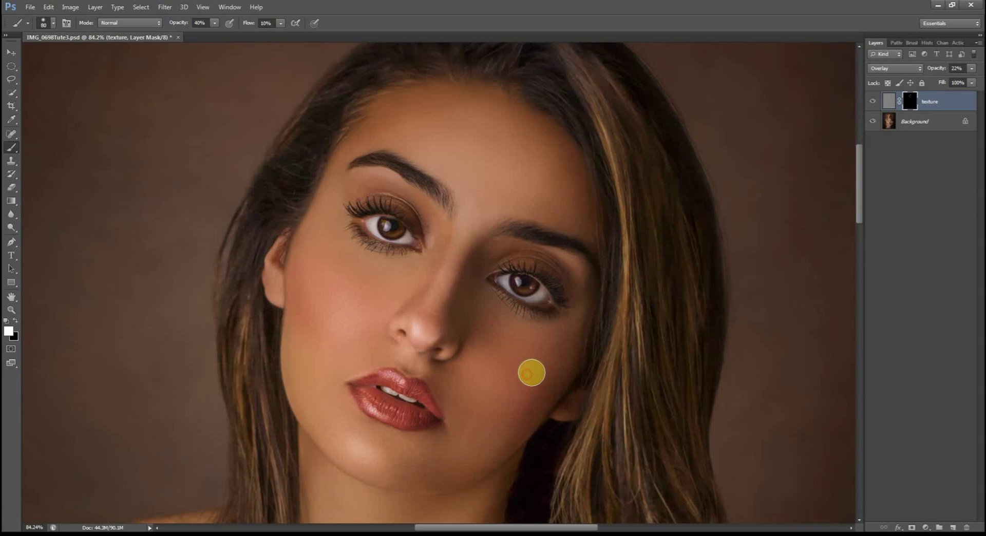
left_click(321, 252)
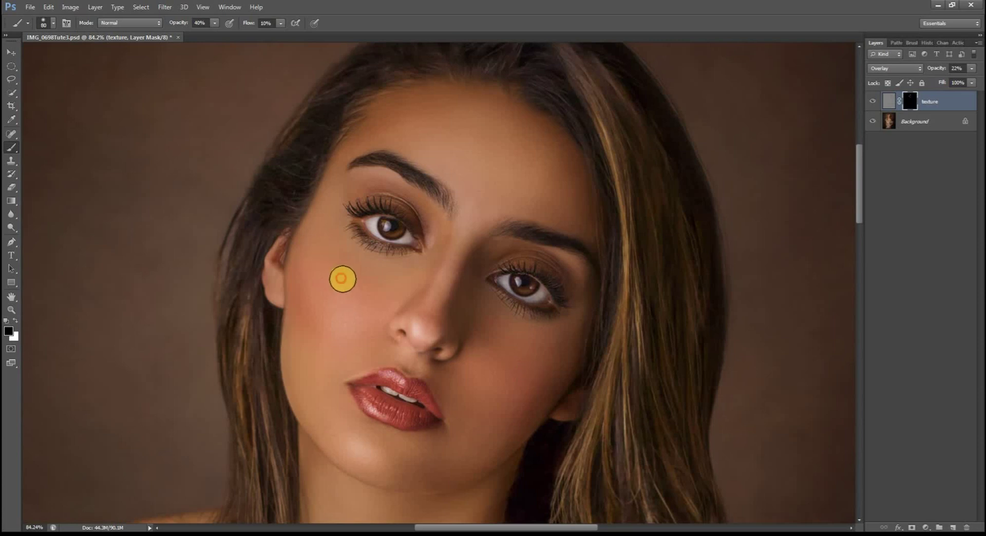
scroll(629, 290, "down", 2)
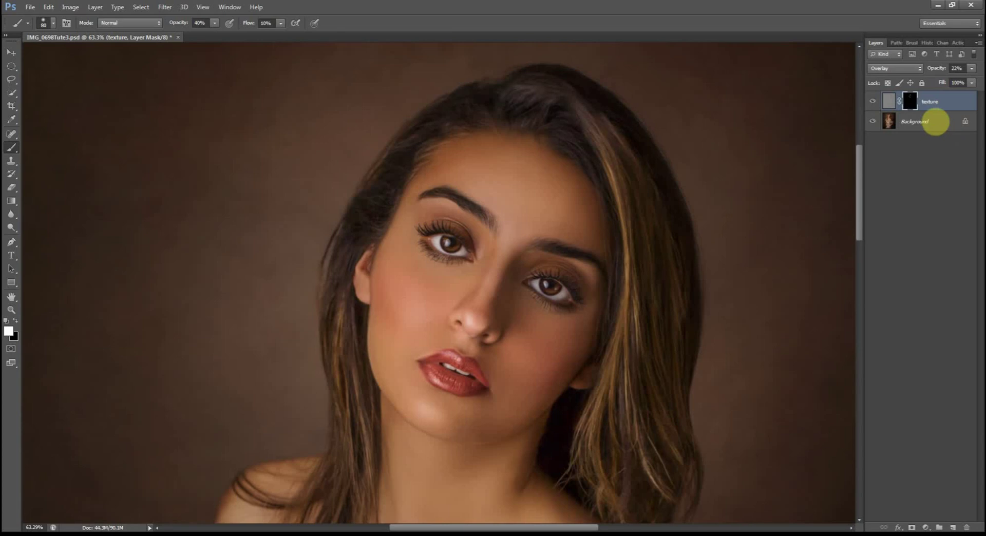
- Stamp all visible layers into a new top layer and rename it sharpen
key("ctrl+shift+alt+e")
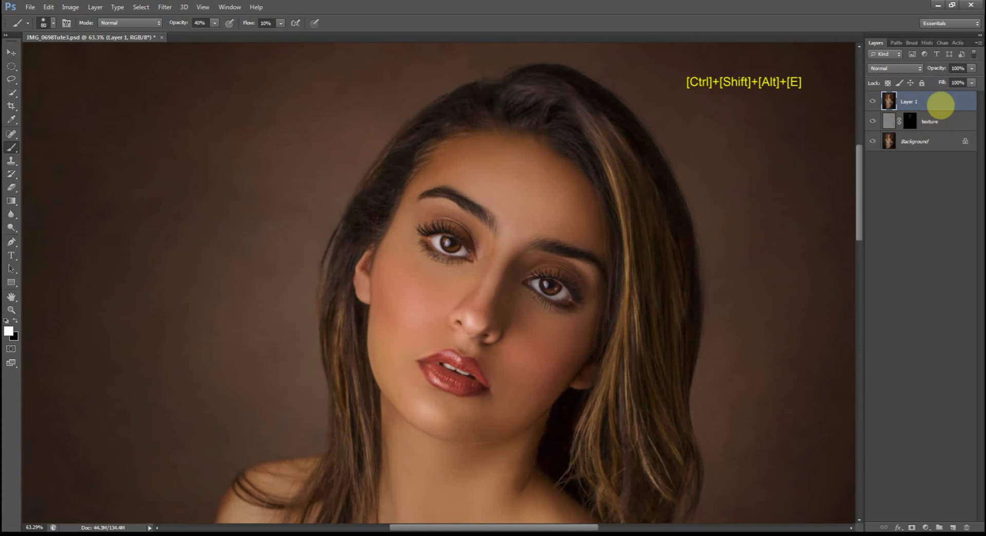
double_click(917, 104)
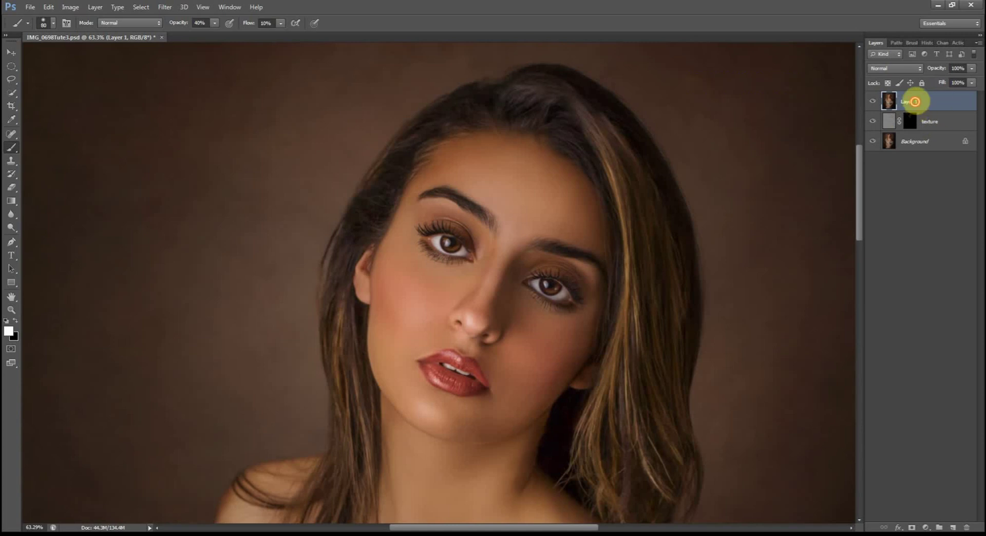
type("sharpen")
left_click(960, 104)
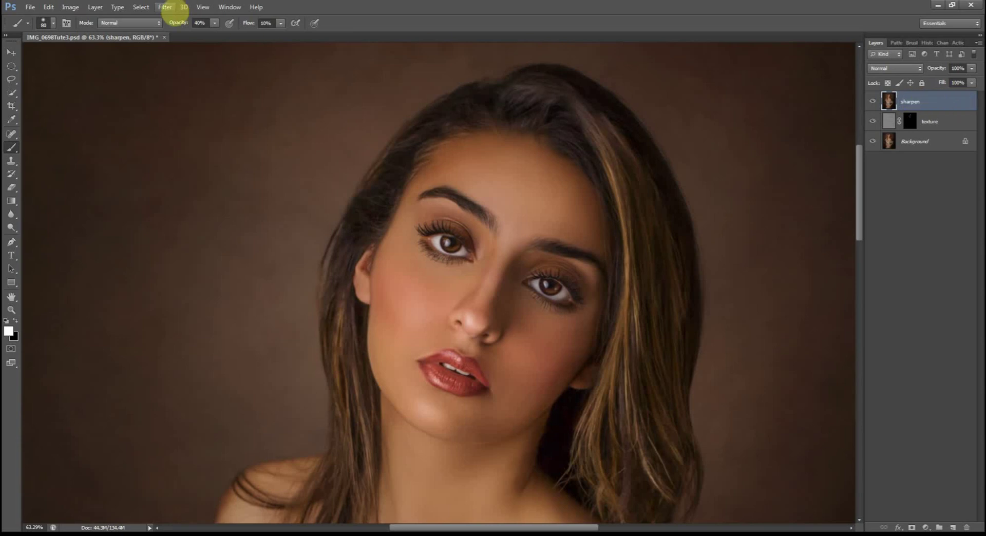
- Open the Smart Sharpen filter for the sharpen layer and move its dialog clear of the face
left_click(165, 7)
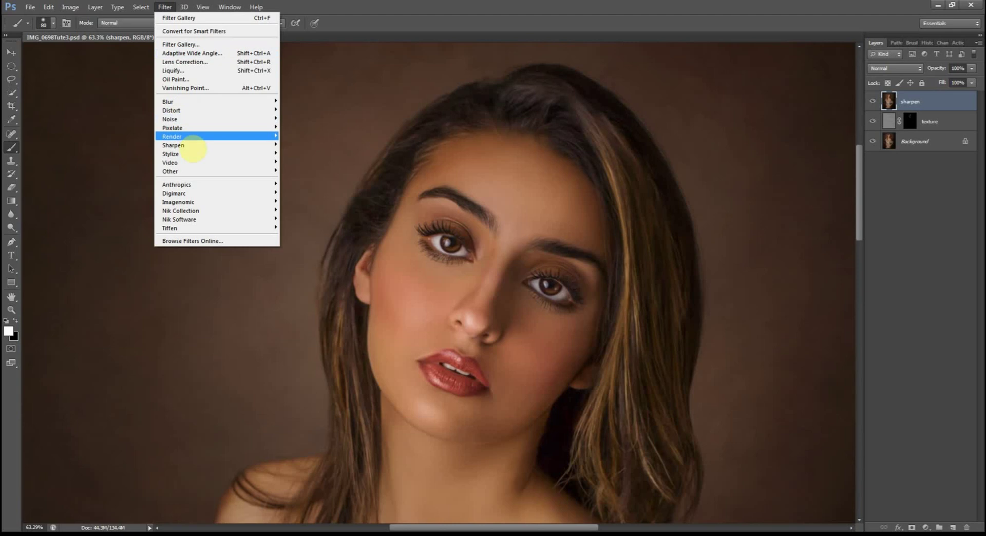
mouse_move(189, 146)
left_click(132, 172)
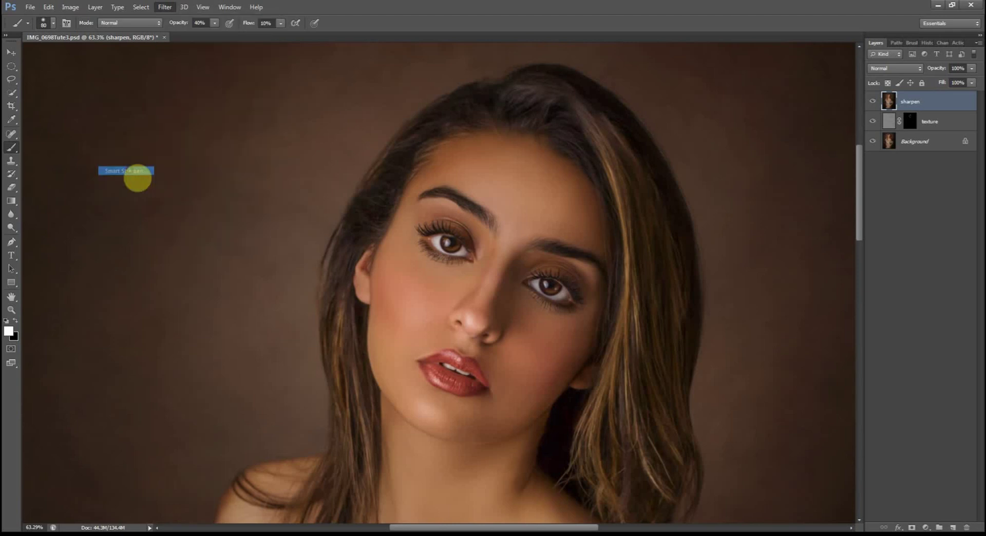
left_click_drag(467, 254, 434, 213)
left_click_drag(435, 99, 737, 240)
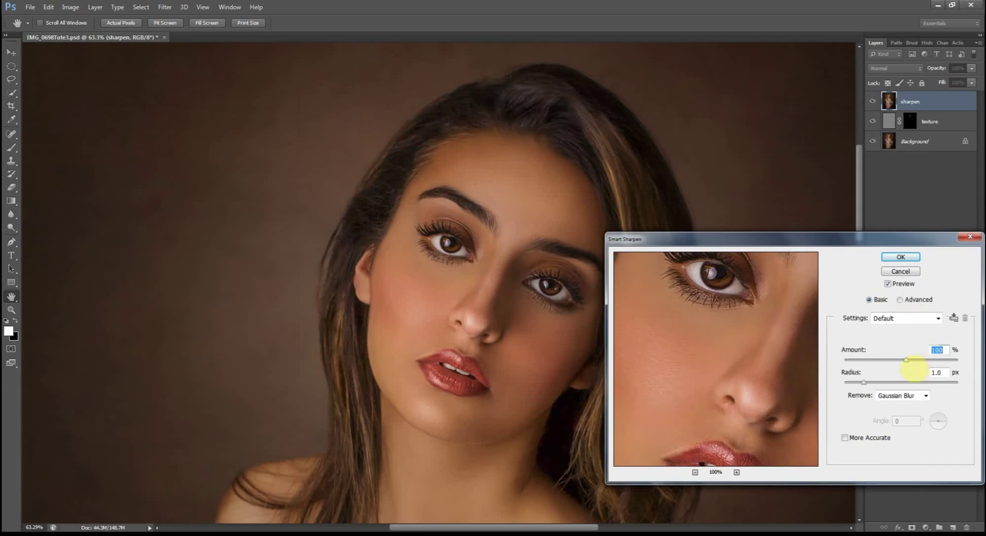
- Try a Smart Sharpen amount of 66% with a radius of about 3.2 px
left_click_drag(860, 359, 844, 383)
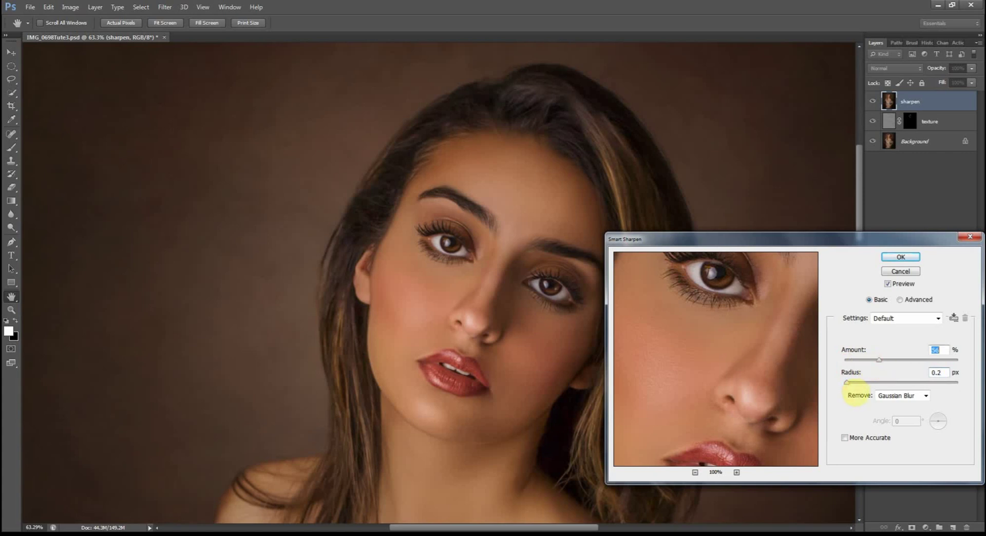
left_click_drag(850, 383, 887, 360)
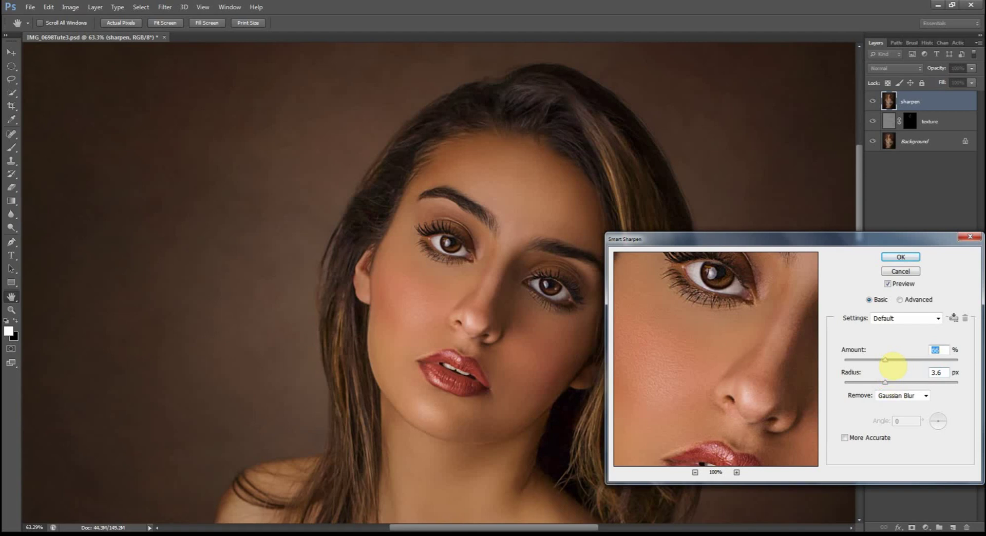
left_click_drag(885, 384, 883, 383)
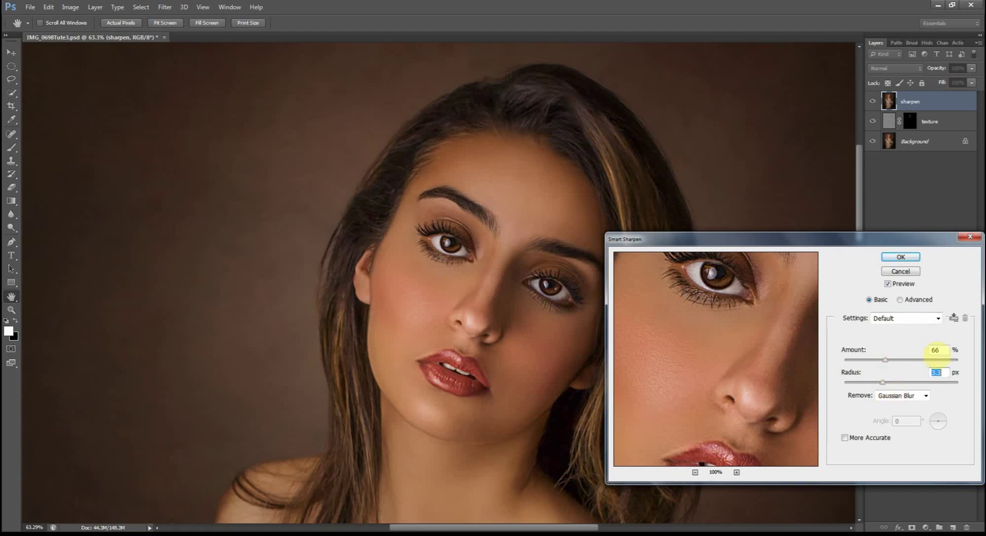
- Apply Smart Sharpen with an amount of about 100% and a radius of about 1.8 px, and return to the Brush tool
left_click(940, 349)
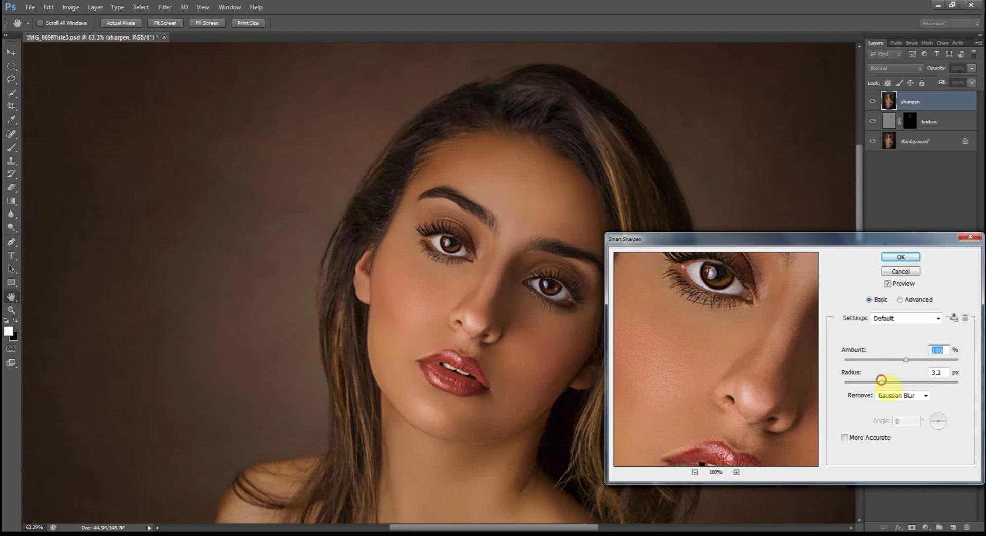
left_click_drag(882, 380, 862, 383)
left_click(870, 380)
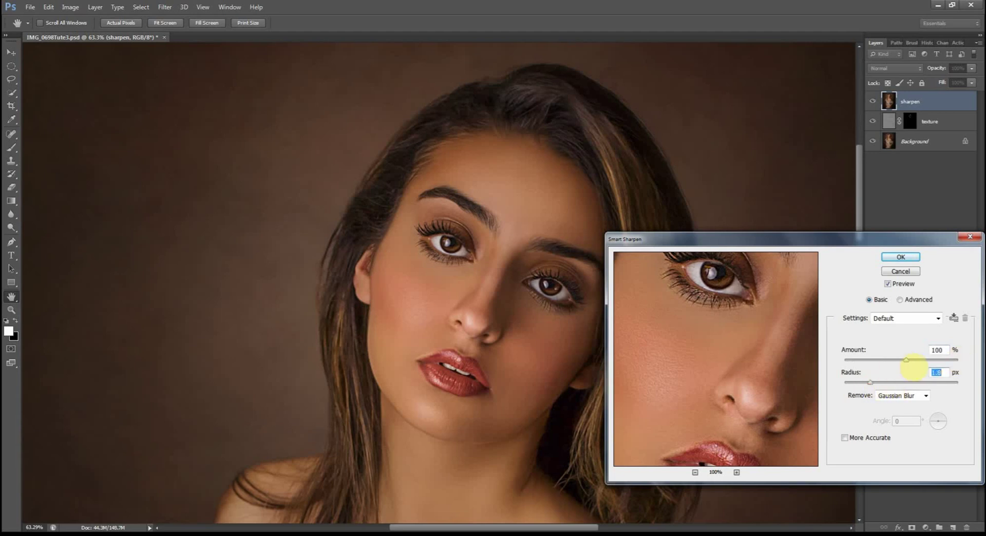
left_click_drag(907, 360, 905, 360)
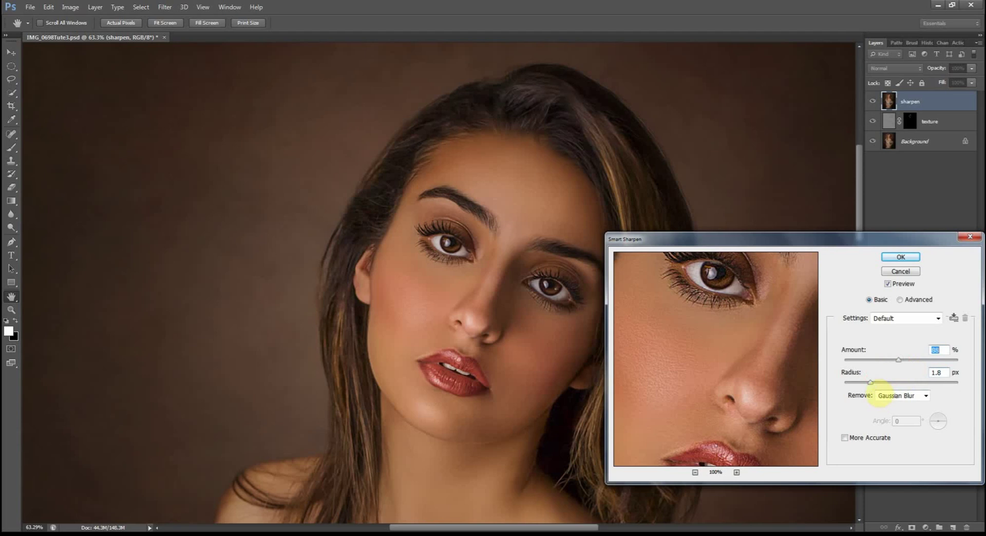
left_click(901, 257)
key("b")
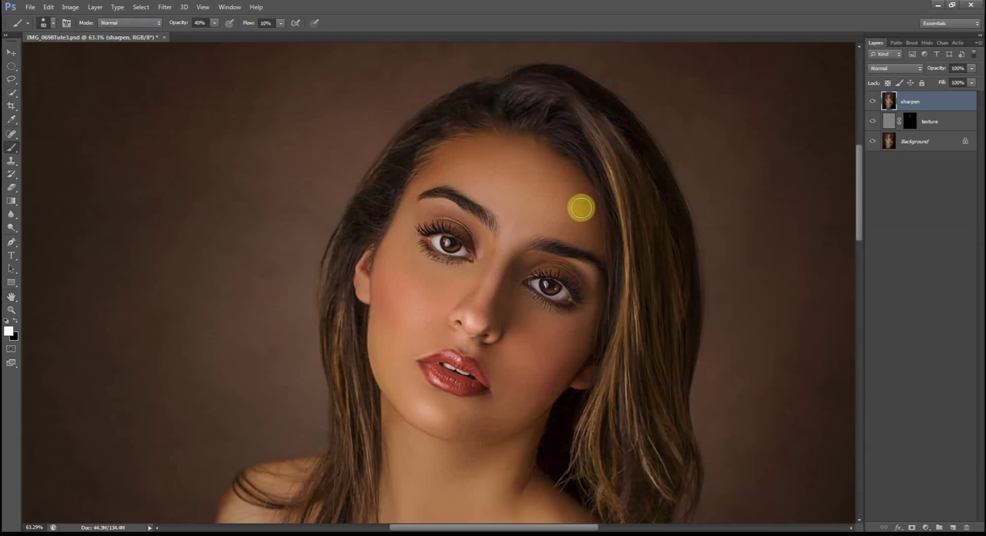
- Compare the portrait with and without the sharpen layer and against the Background layer alone
scroll(571, 354, "up", 2)
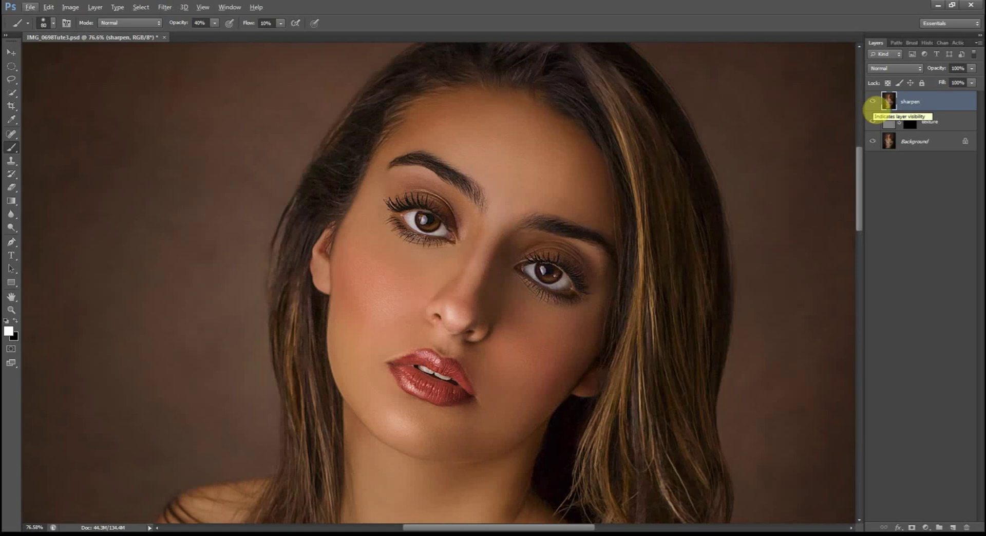
left_click(873, 102)
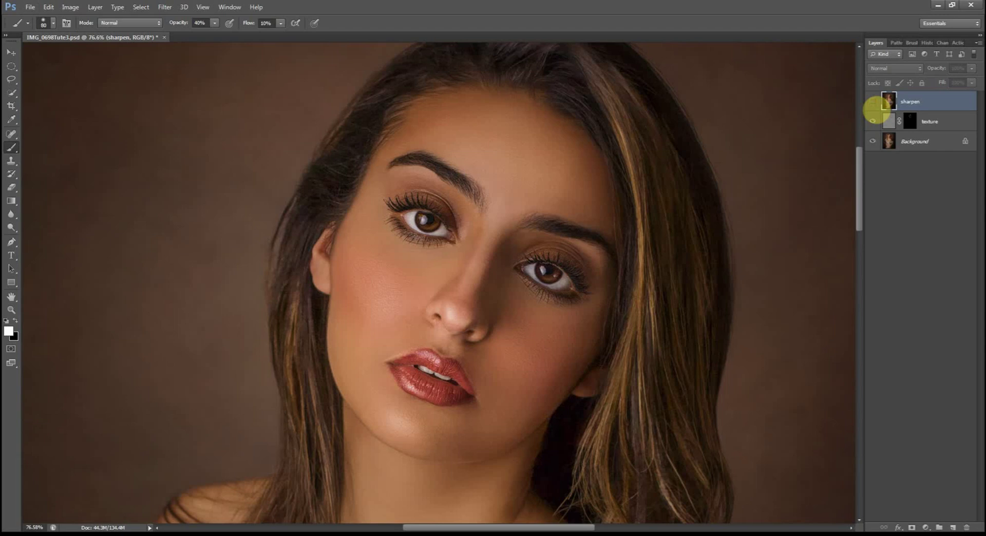
left_click(872, 103)
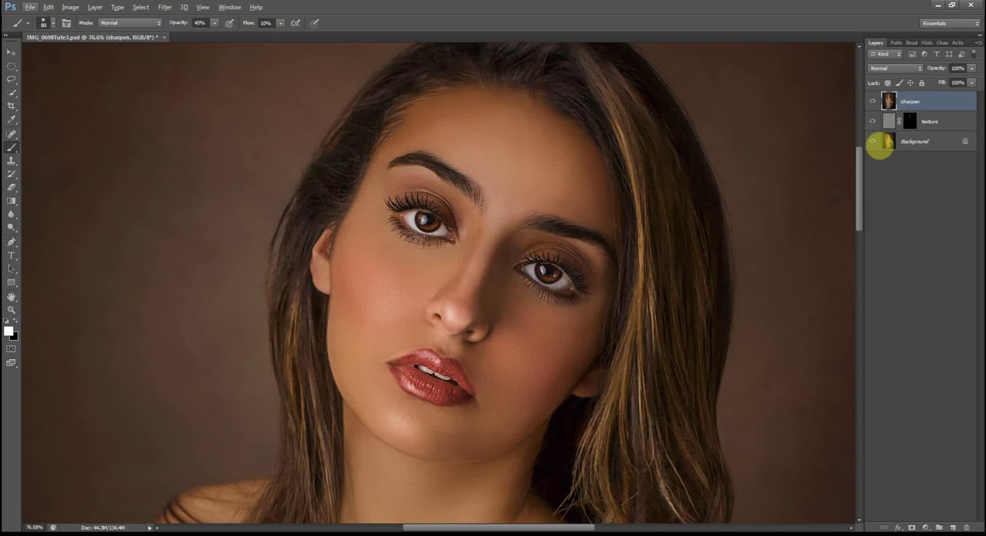
left_click(874, 141, "alt")
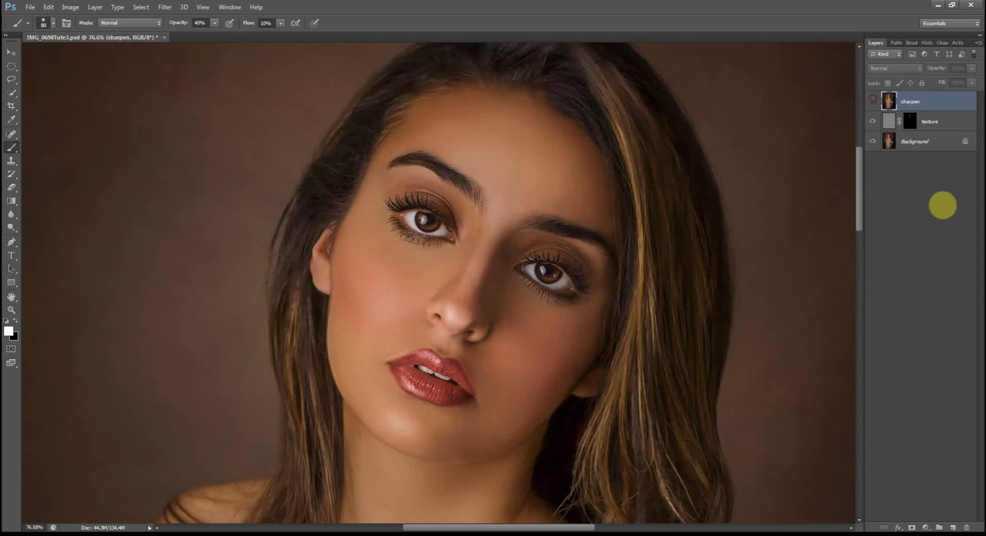
left_click(873, 102)
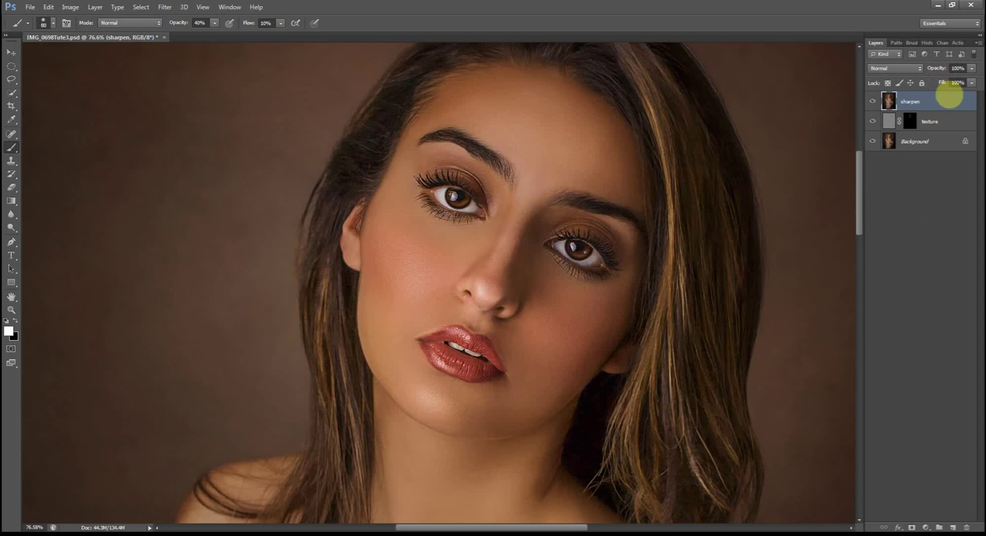
- Reduce the sharpen layer's opacity to 50%
left_click(927, 121)
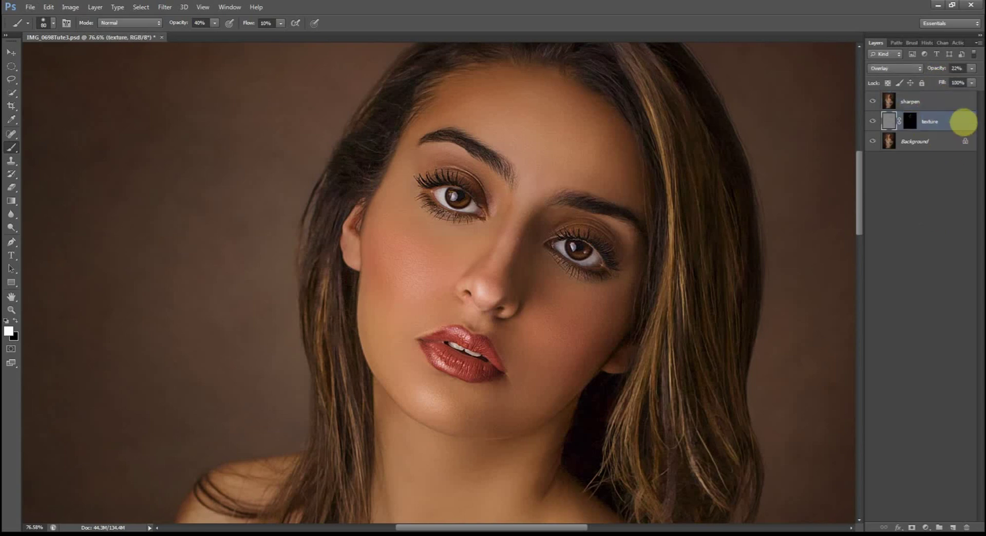
left_click(940, 102)
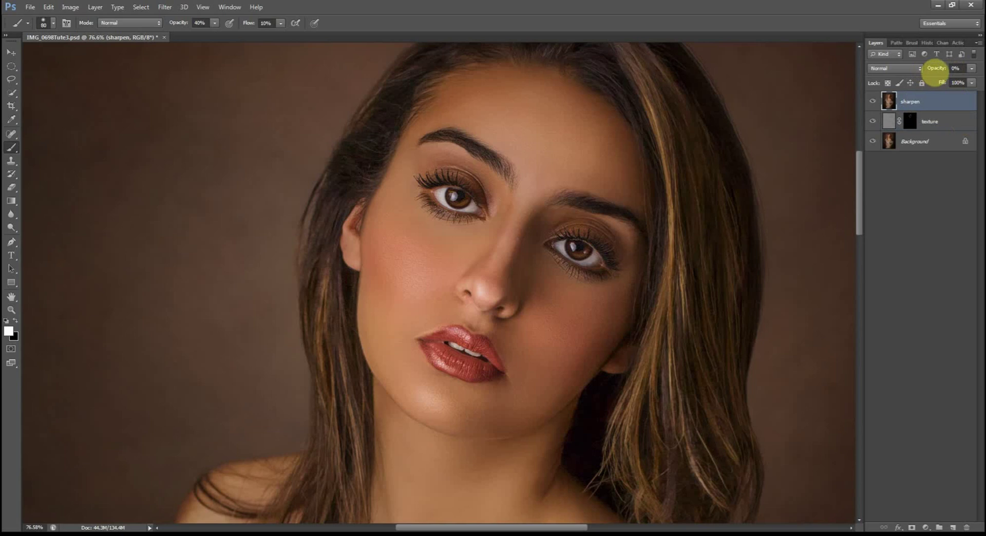
mouse_move(934, 70)
left_mouse_down()
mouse_move(958, 71)
mouse_move(937, 70)
left_mouse_up()
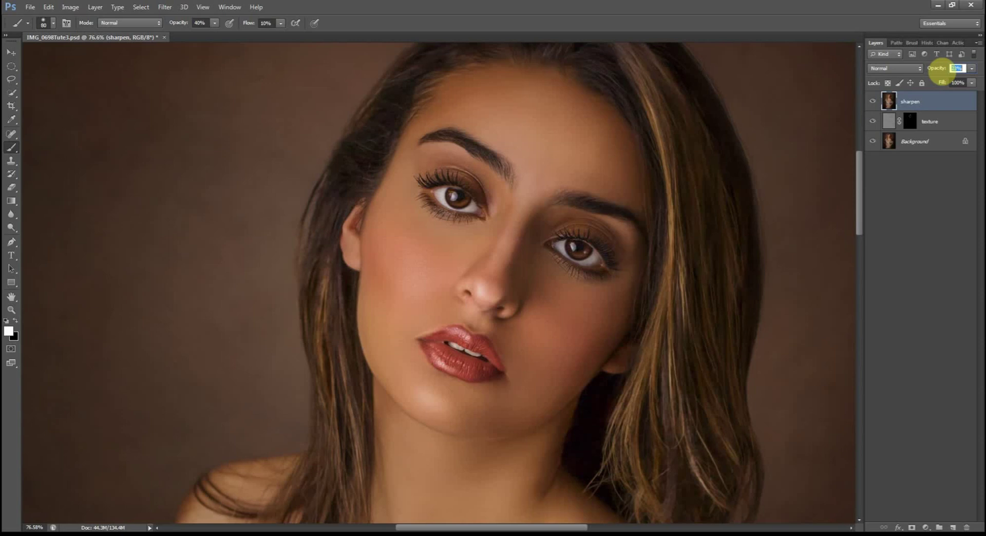
type("50")
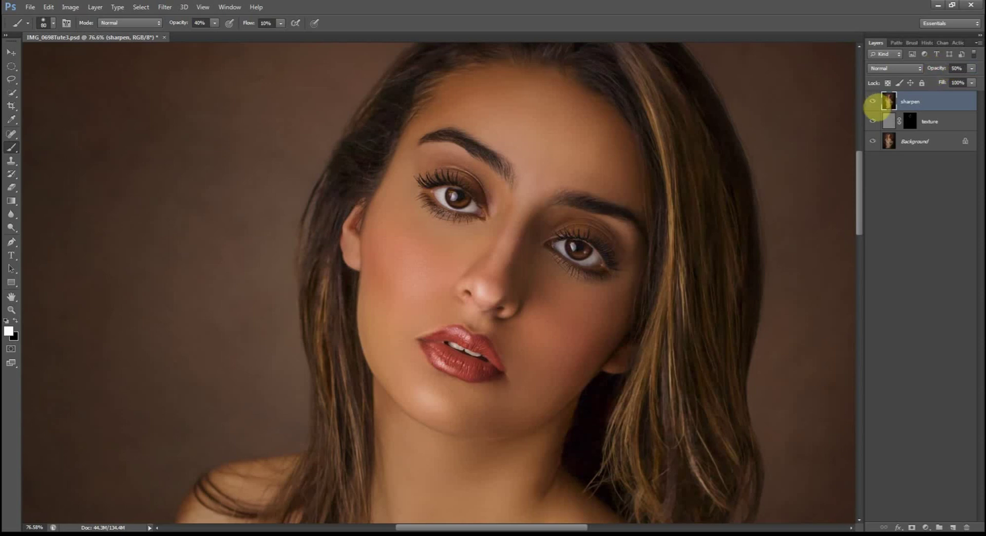
- Compare the softened sharpening and skin texture with the original Background layer, both close up and at a wider view
left_click(873, 102)
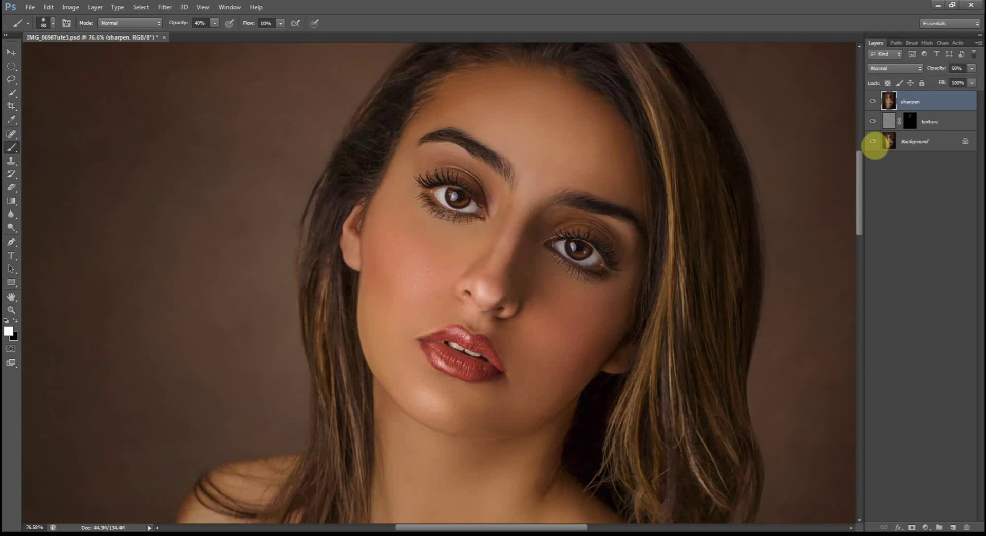
left_click(873, 142, "alt")
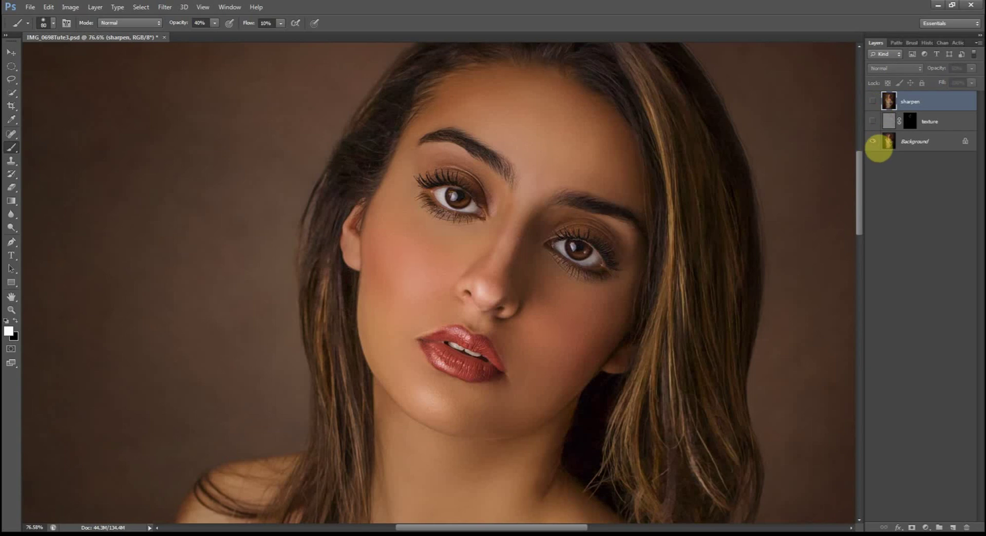
left_click(873, 141, "alt")
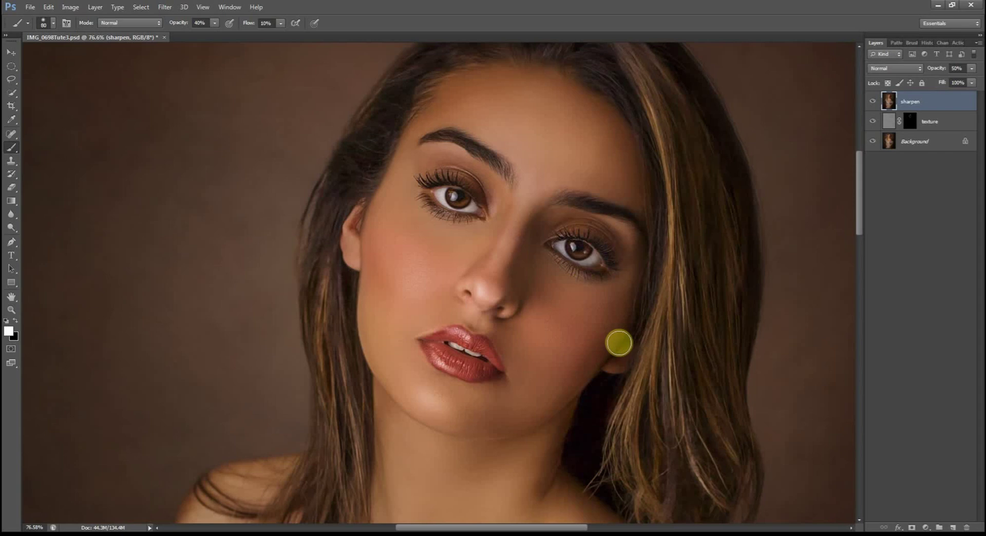
left_click_drag(647, 300, 575, 324)
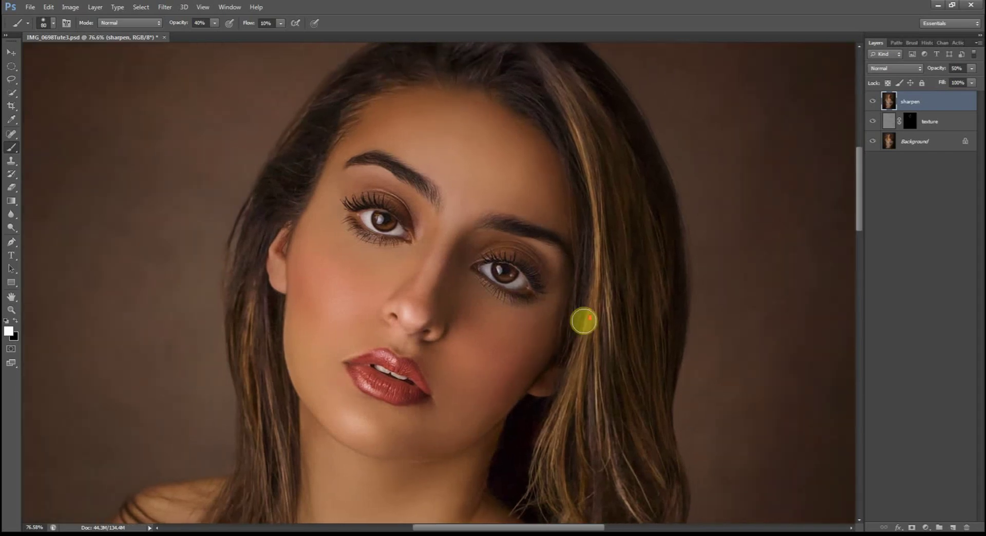
scroll(581, 321, "down", 4)
scroll(598, 312, "down", 3)
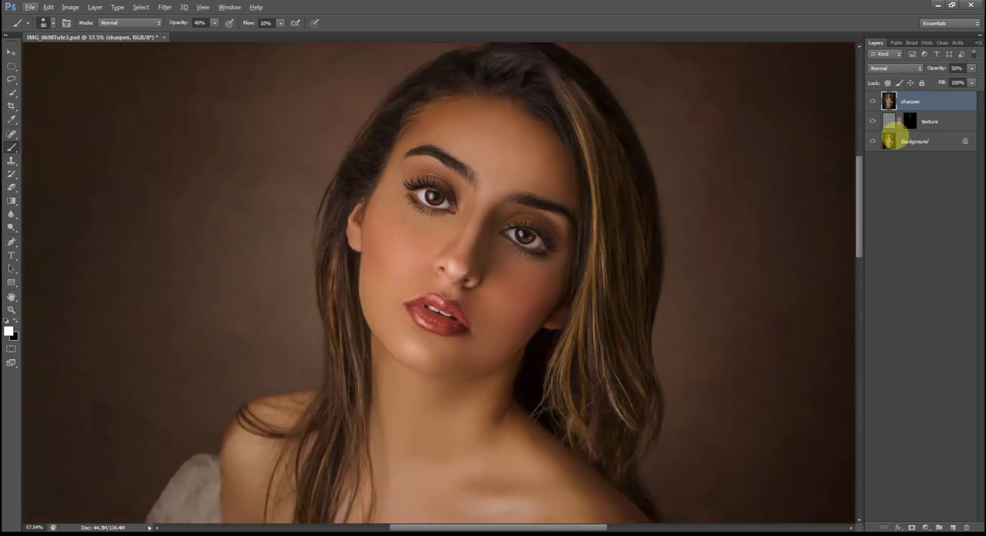
scroll(796, 135, "up", 2)
left_click(873, 141, "alt")
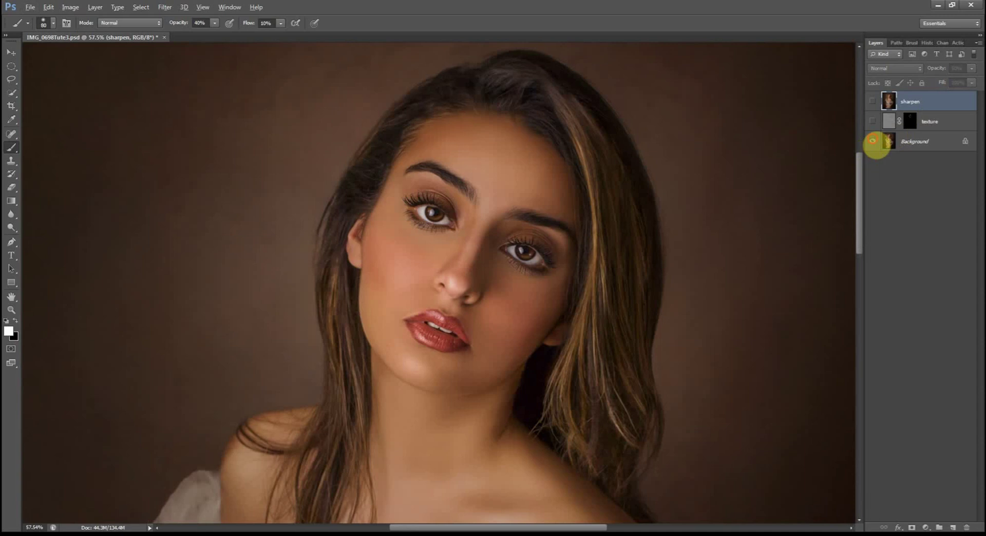